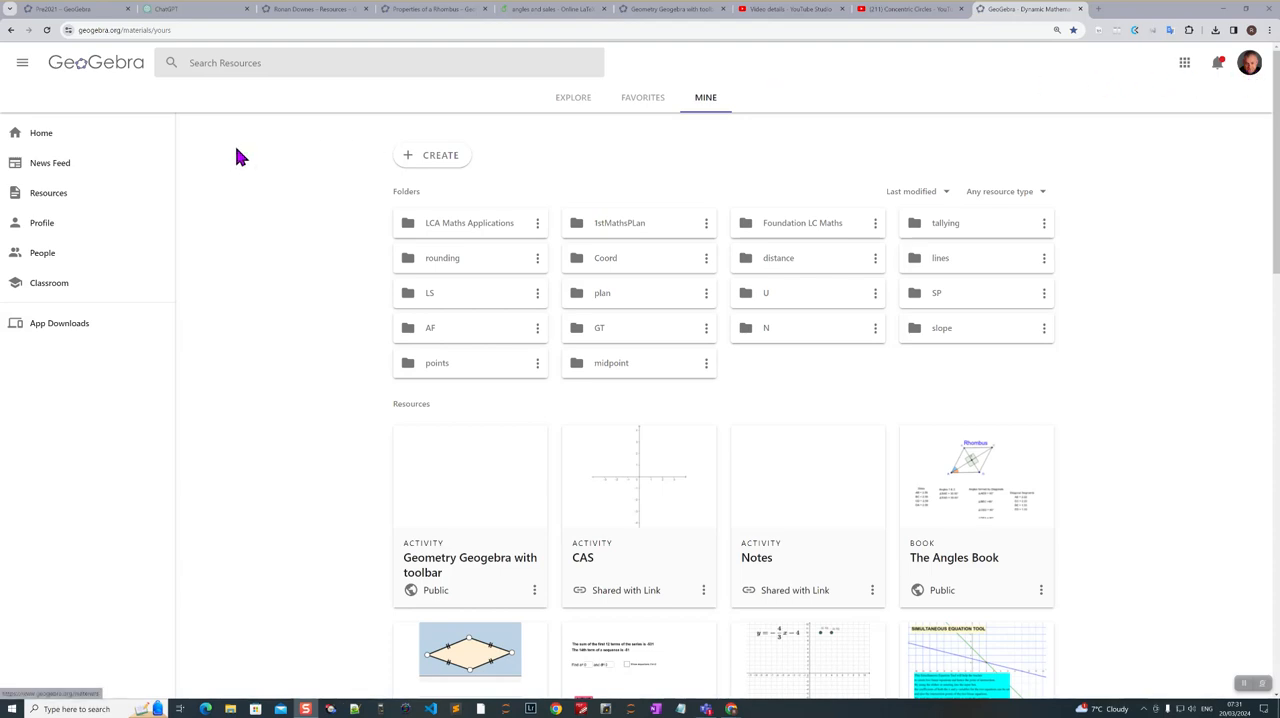
# - Create a new activity titled "Angle Bisector"
pyautogui.click(438, 166)
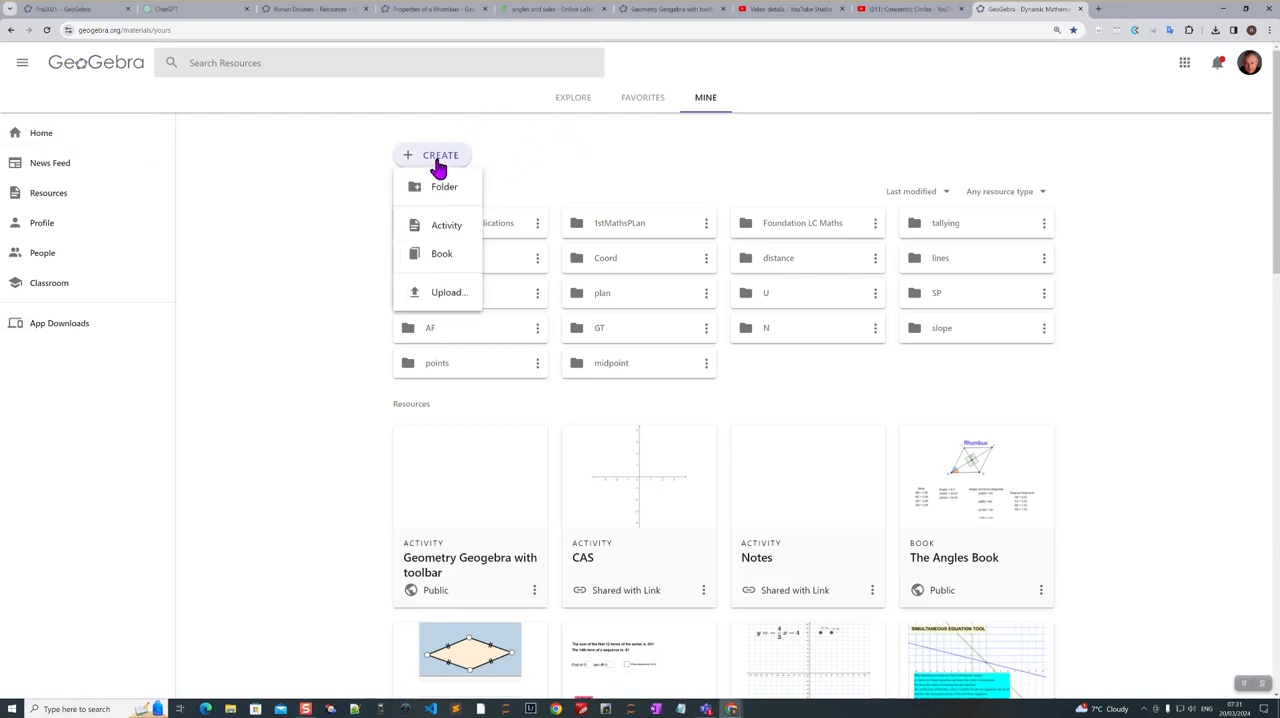
pyautogui.click(447, 232)
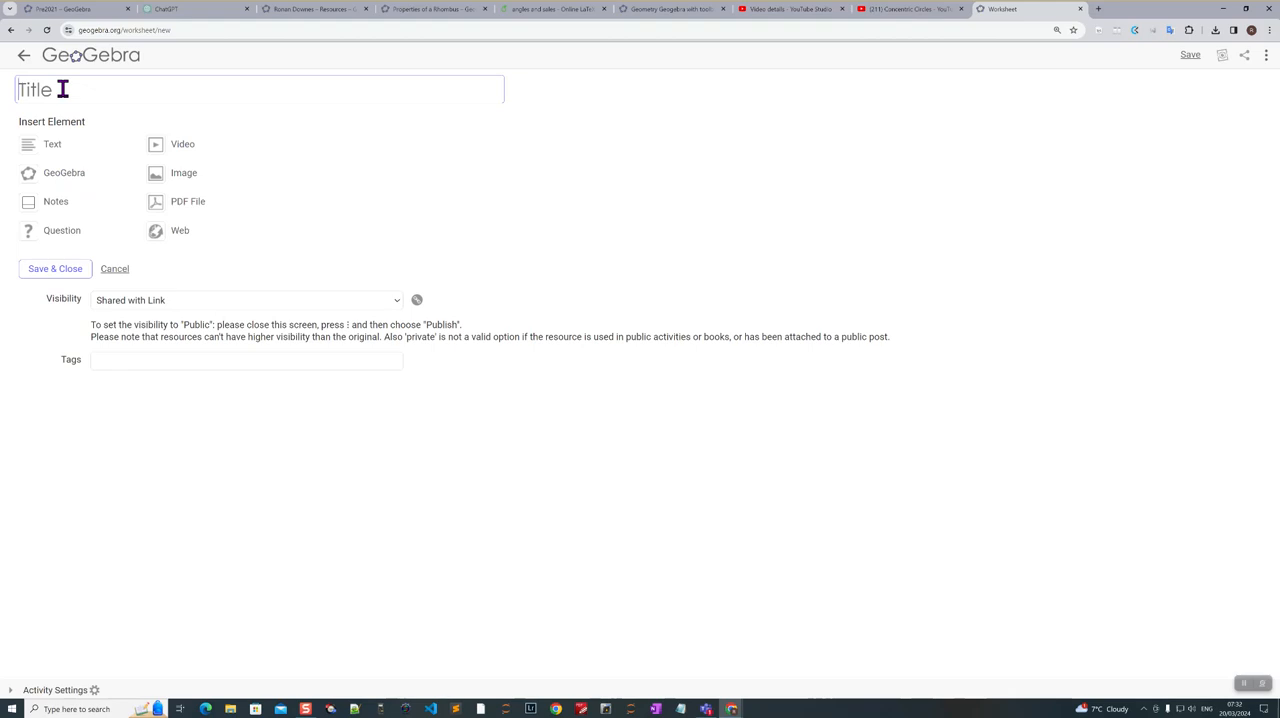
pyautogui.write('Angle Bisector')
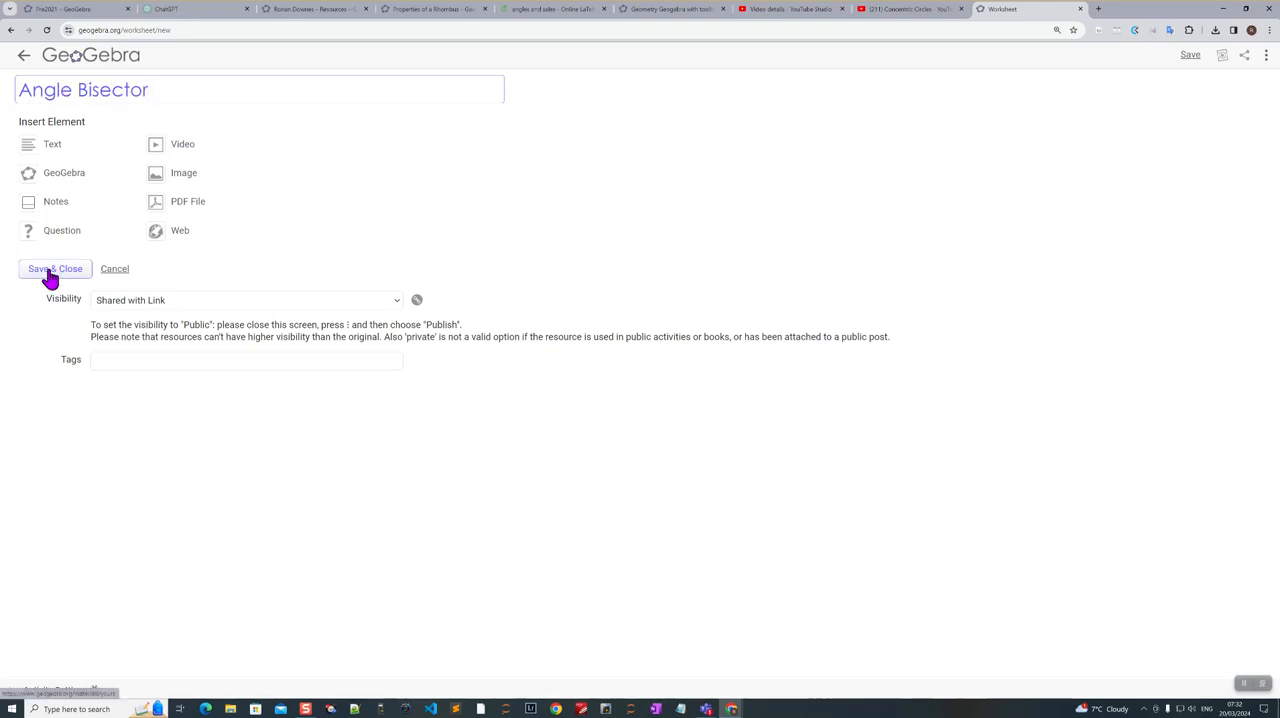
# - Insert a newly created blank Geometry applet into the activity
pyautogui.click(31, 177)
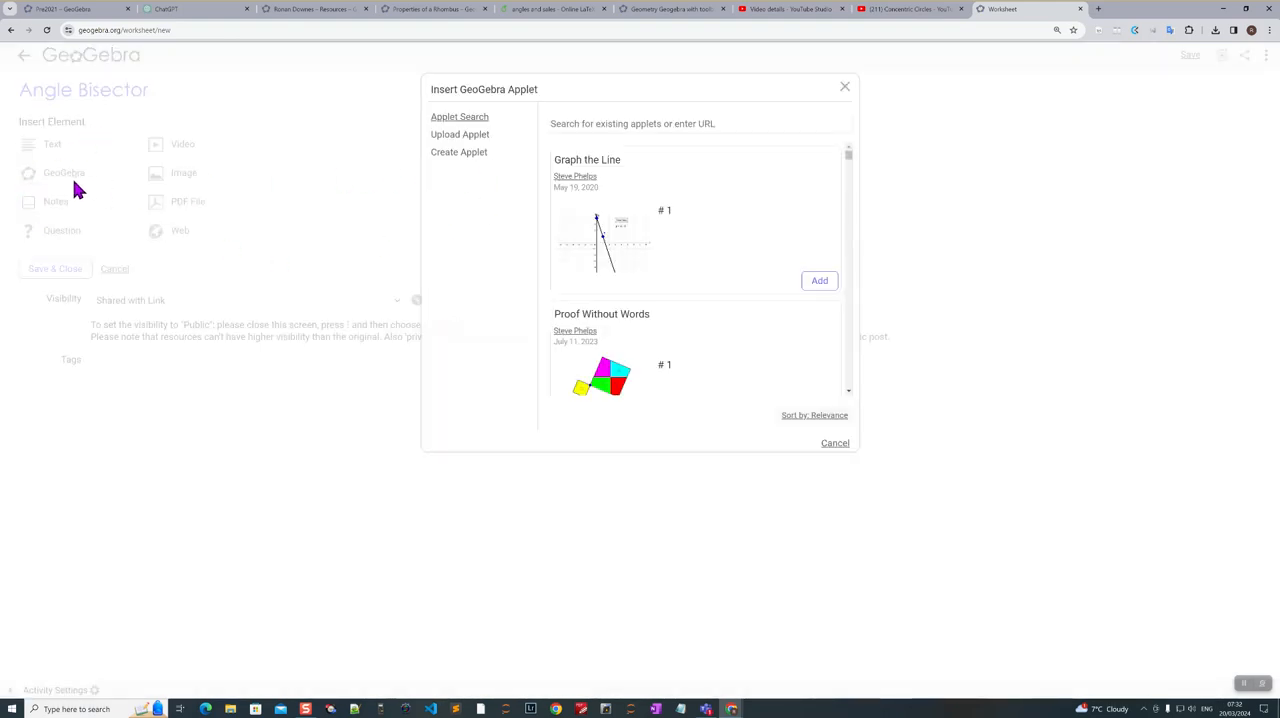
pyautogui.click(467, 163)
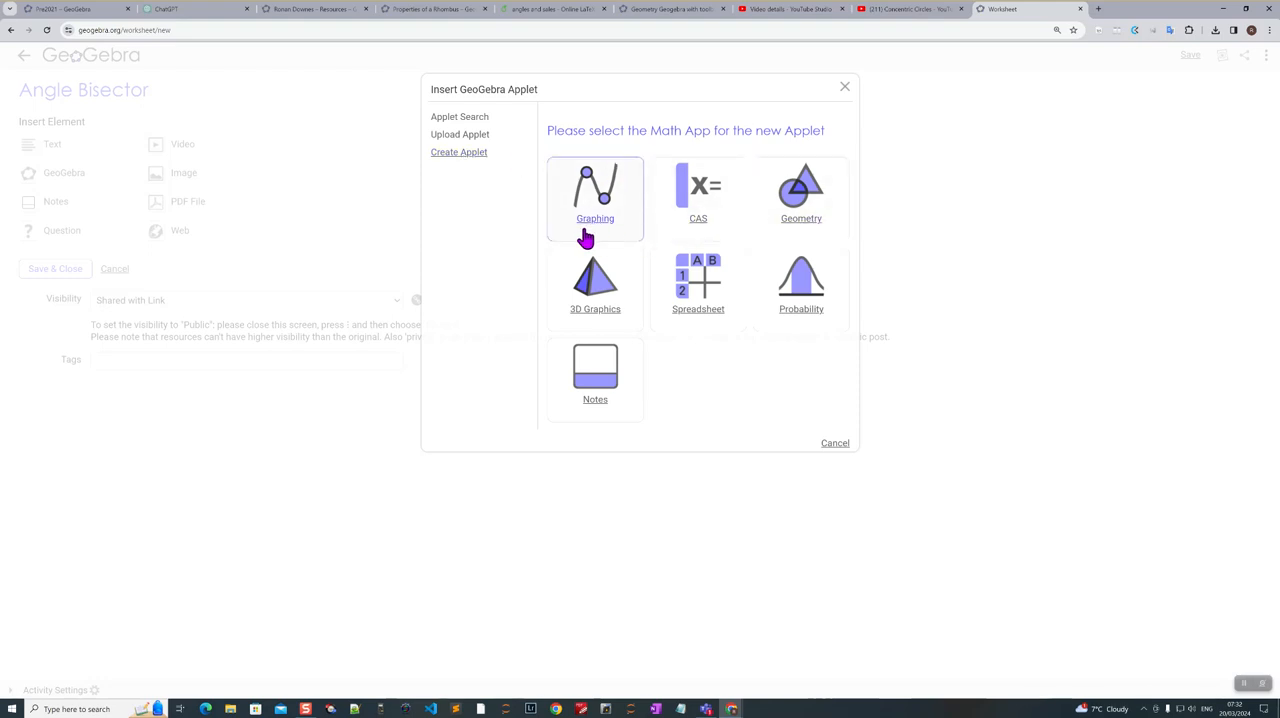
pyautogui.click(796, 231)
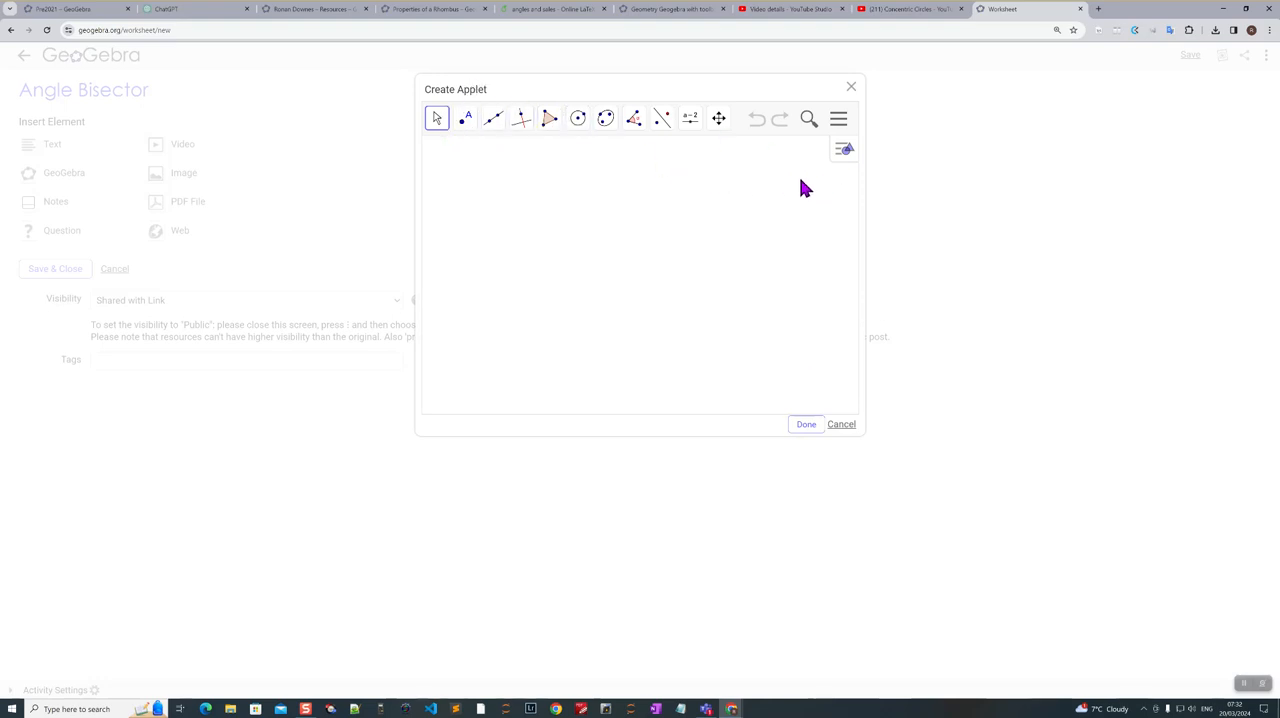
pyautogui.click(806, 426)
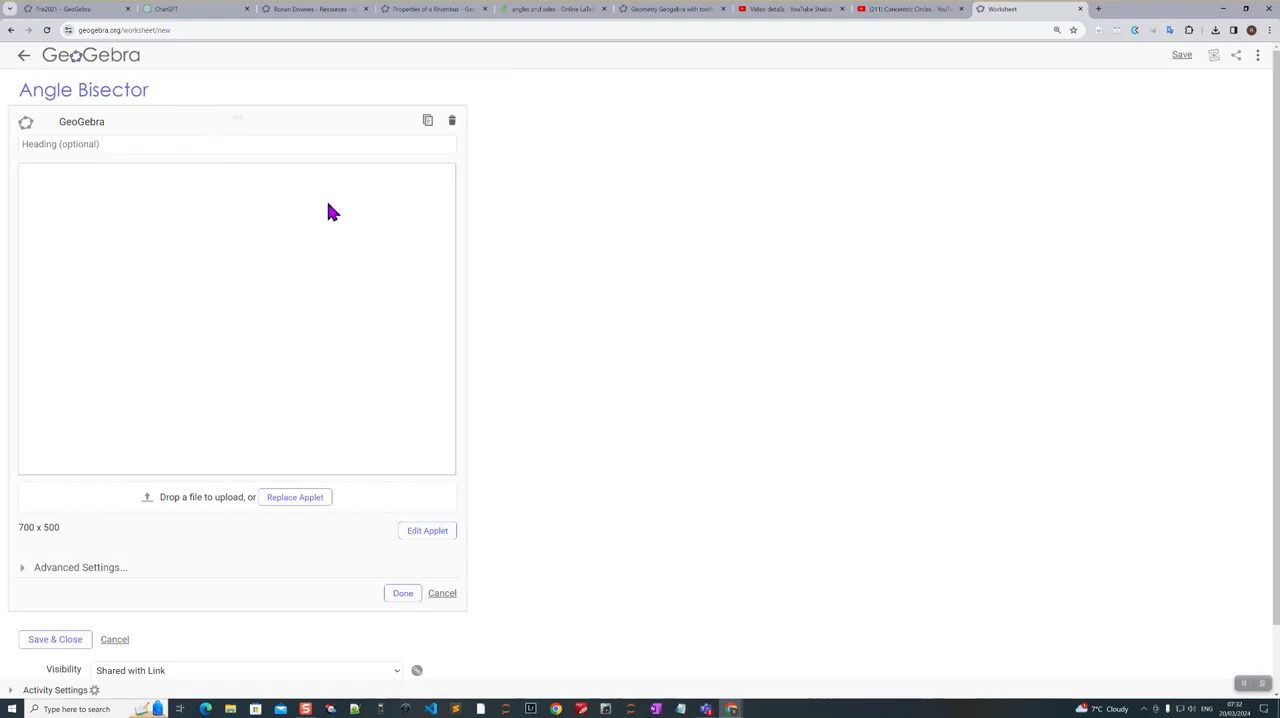
# - Enable Show Toolbar in the applet's advanced settings, then save and close the activity
pyautogui.click(42, 574)
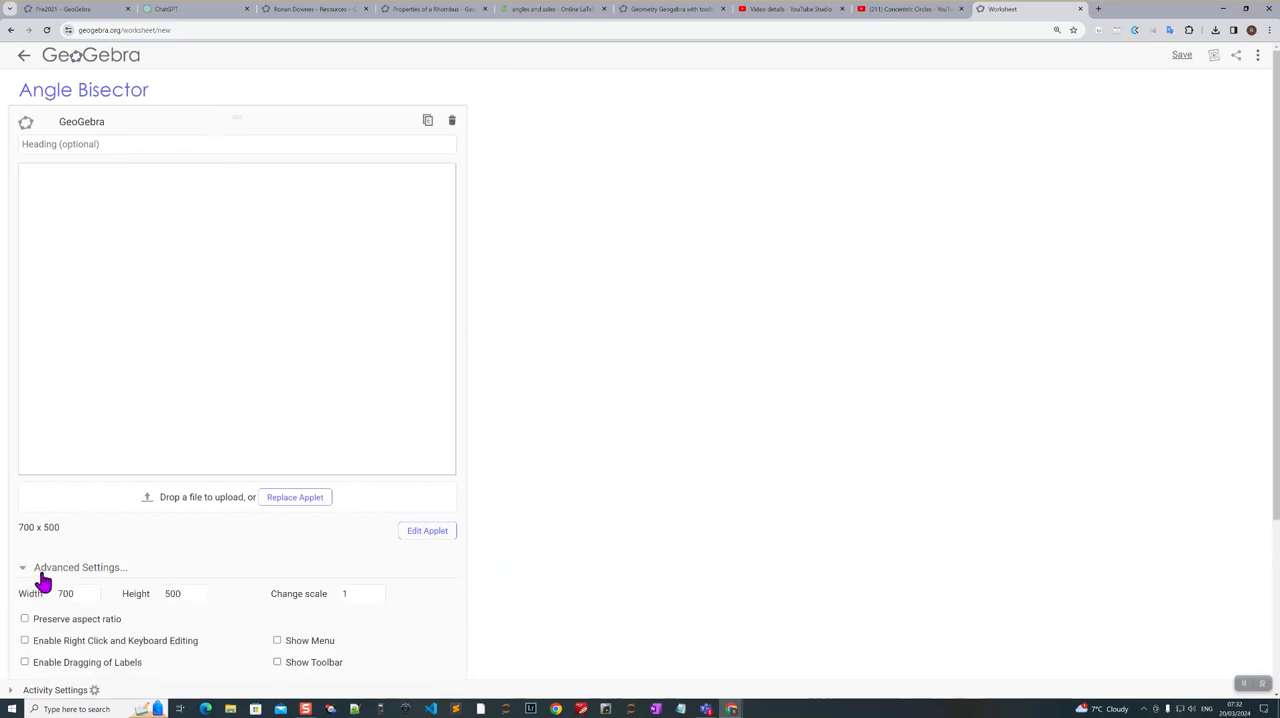
pyautogui.click(309, 670)
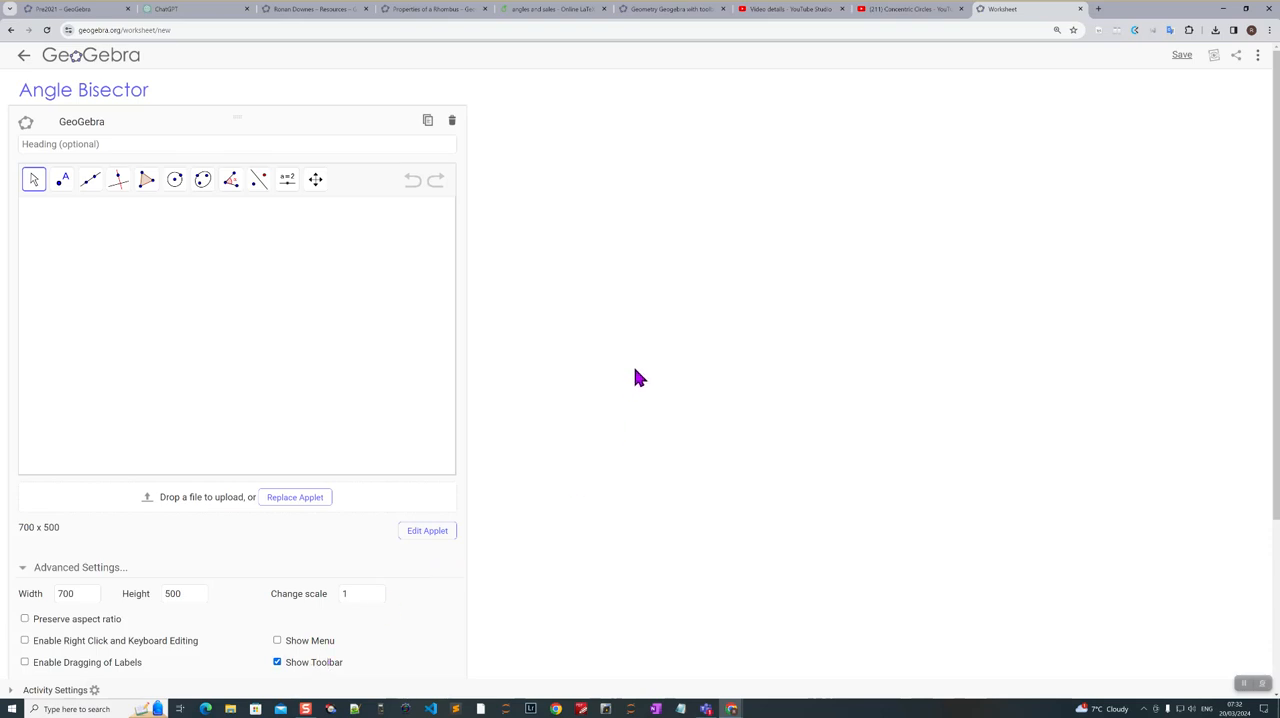
pyautogui.scroll(-4, 634, 372)
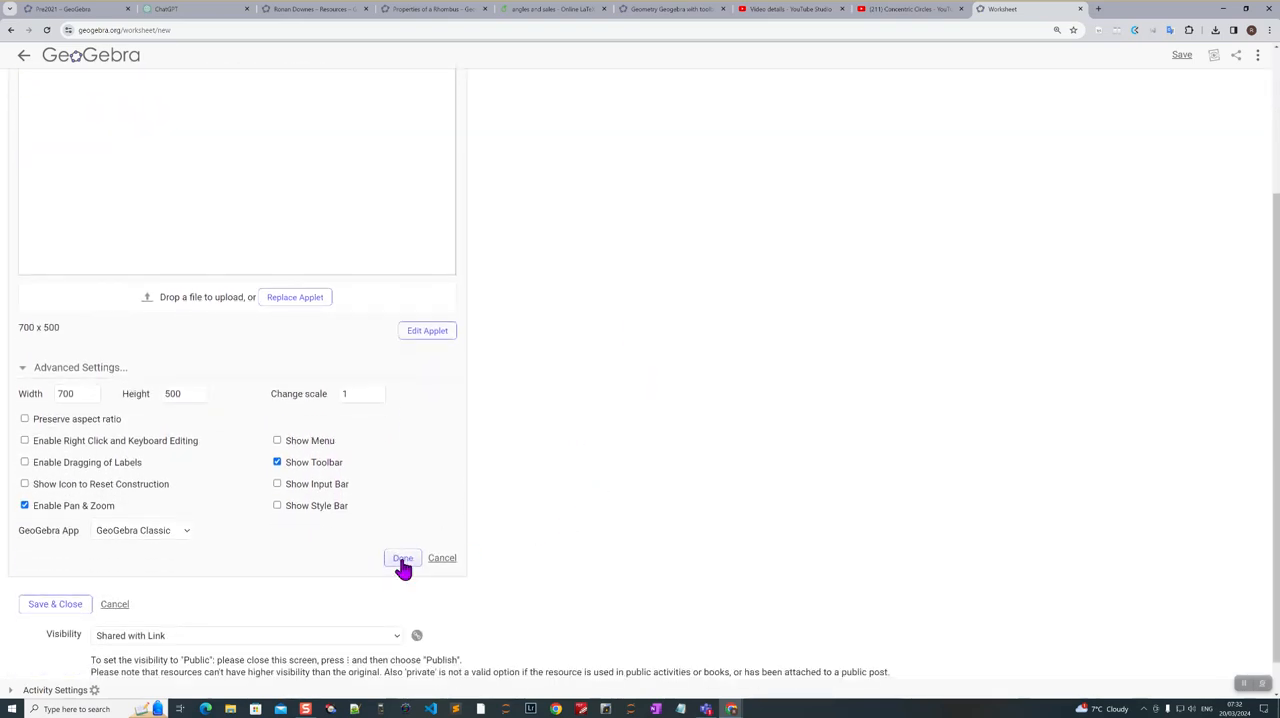
pyautogui.click(403, 560)
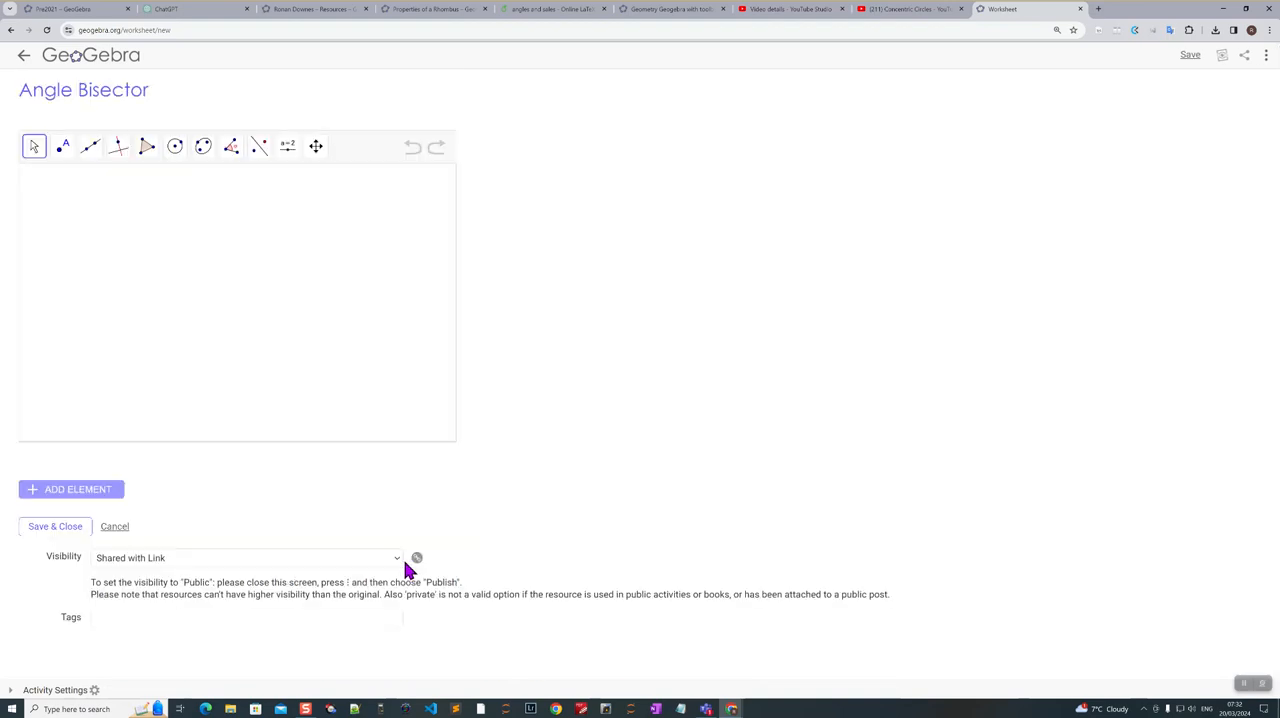
pyautogui.click(52, 535)
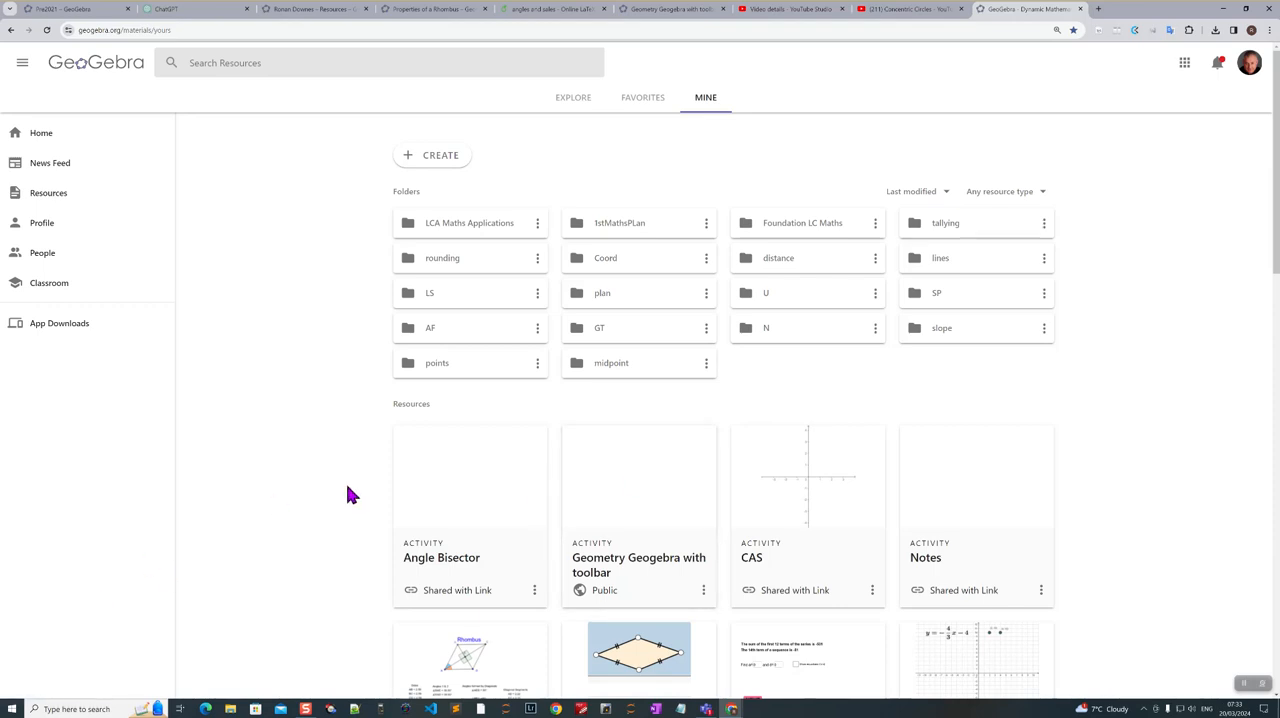
# - Publish the Angle Bisector activity so its visibility is public
pyautogui.click(535, 590)
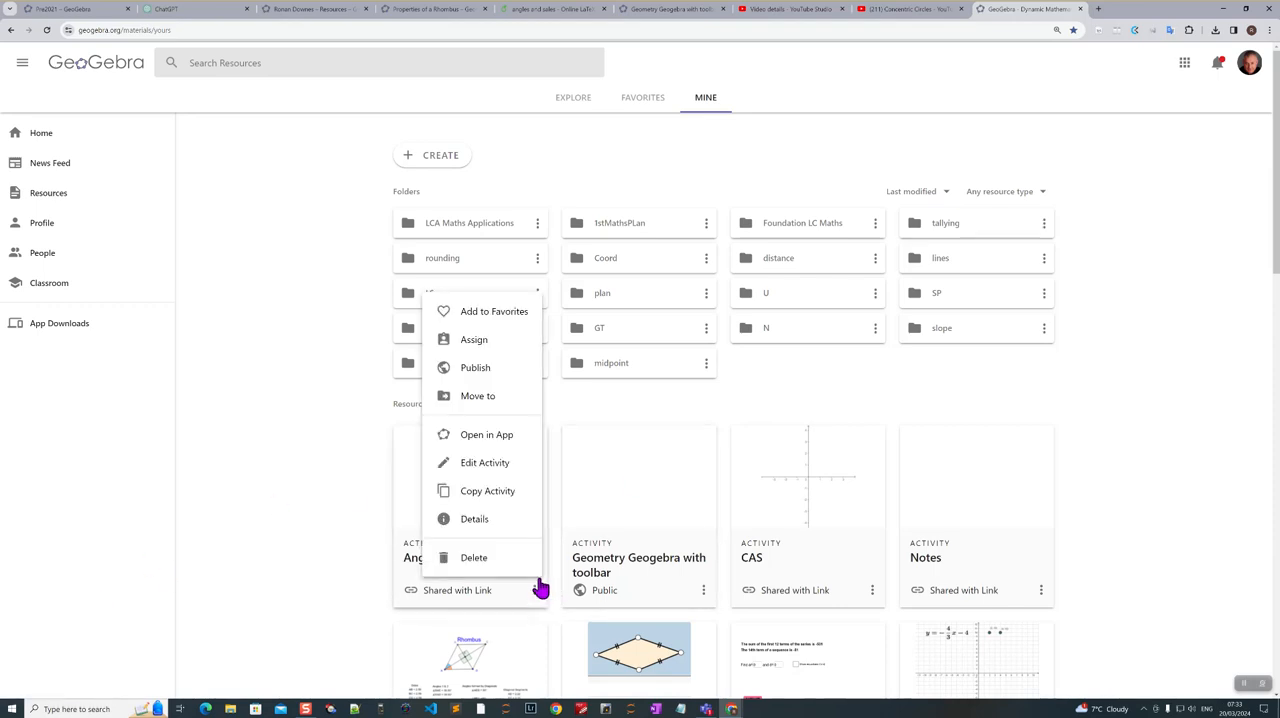
pyautogui.click(488, 368)
pyautogui.click(730, 306)
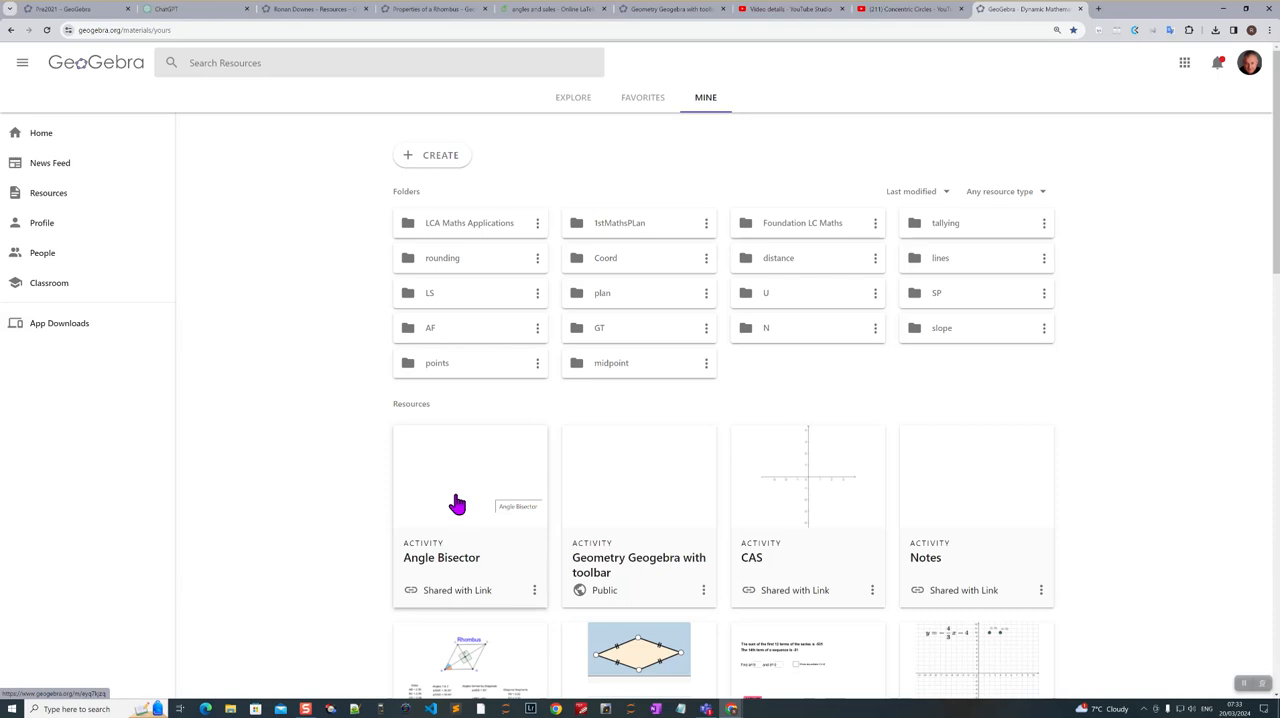
# - Assign the Angle Bisector activity as a GeoGebra lesson, keeping the name "Angle Bisector"
pyautogui.click(534, 592)
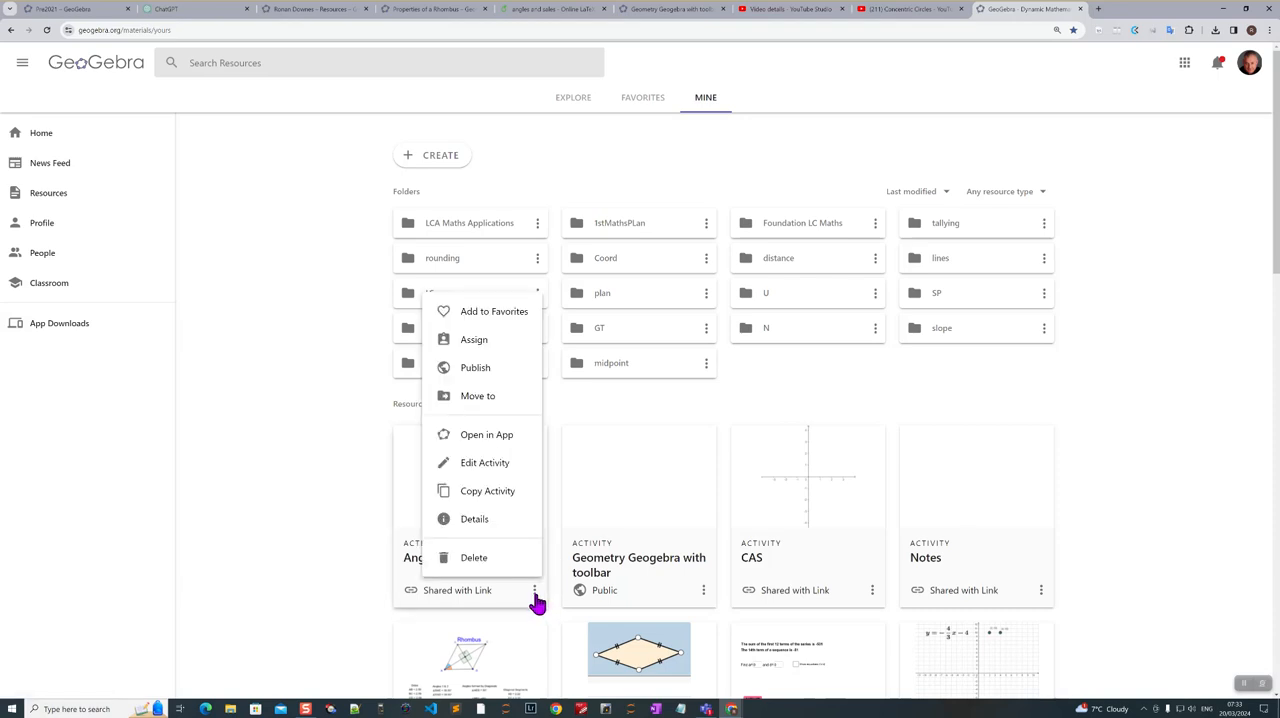
pyautogui.click(476, 342)
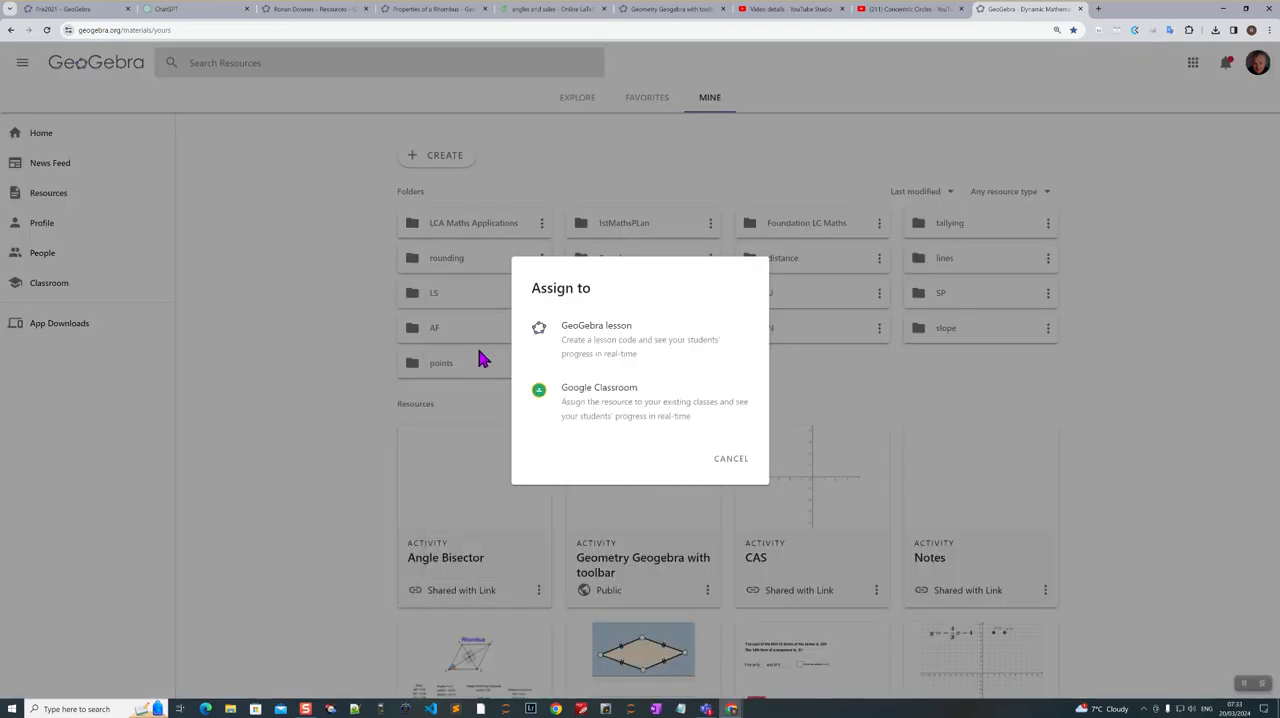
pyautogui.click(543, 337)
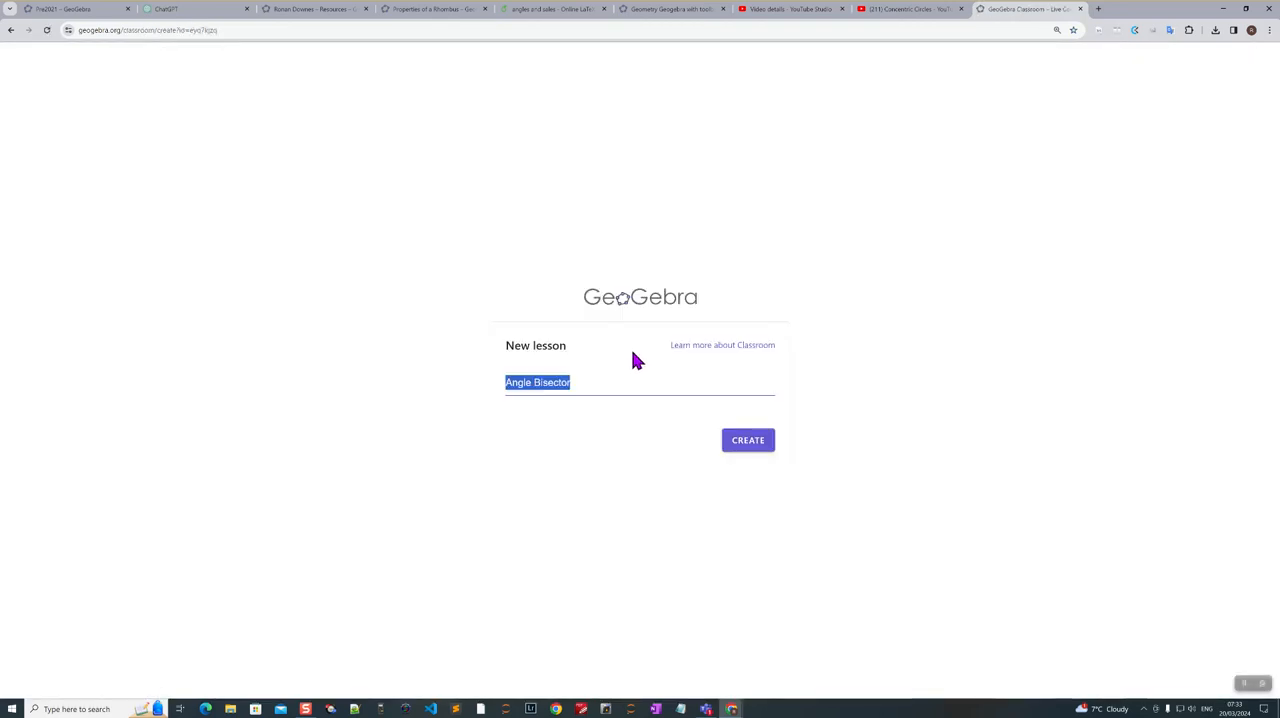
pyautogui.click(744, 446)
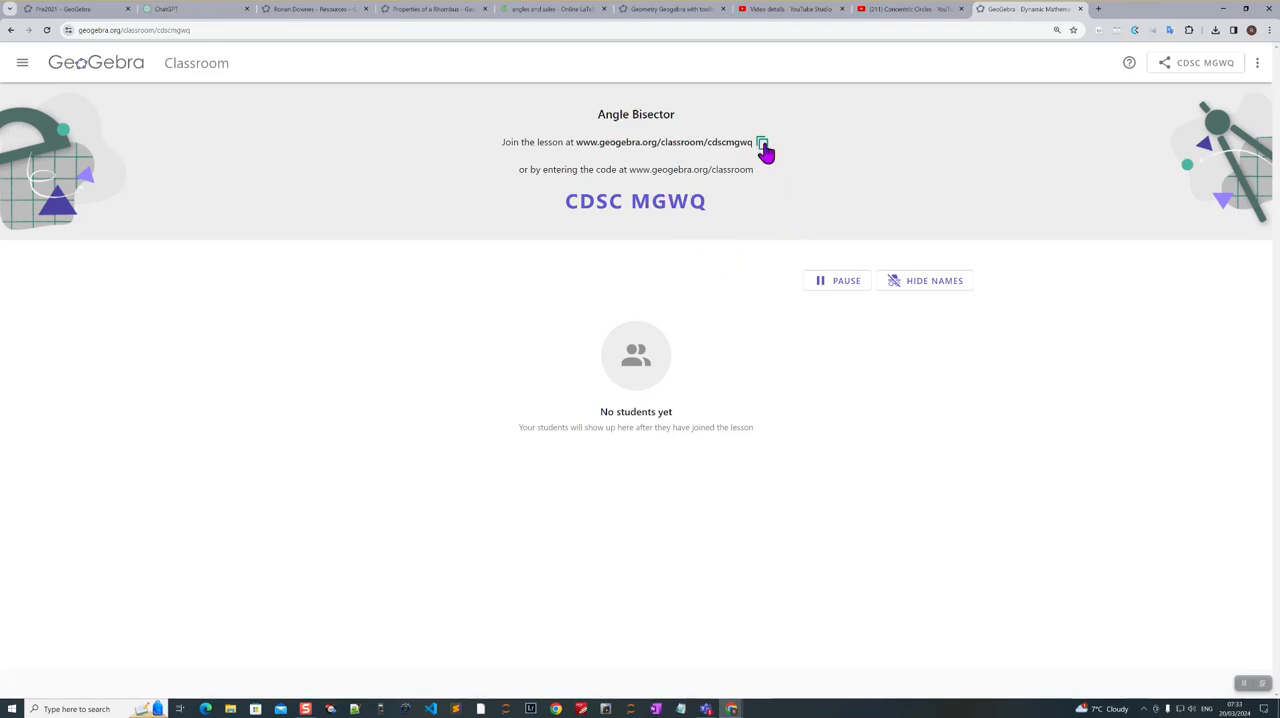
# - Copy the link for joining the Angle Bisector lesson
pyautogui.click(1259, 66)
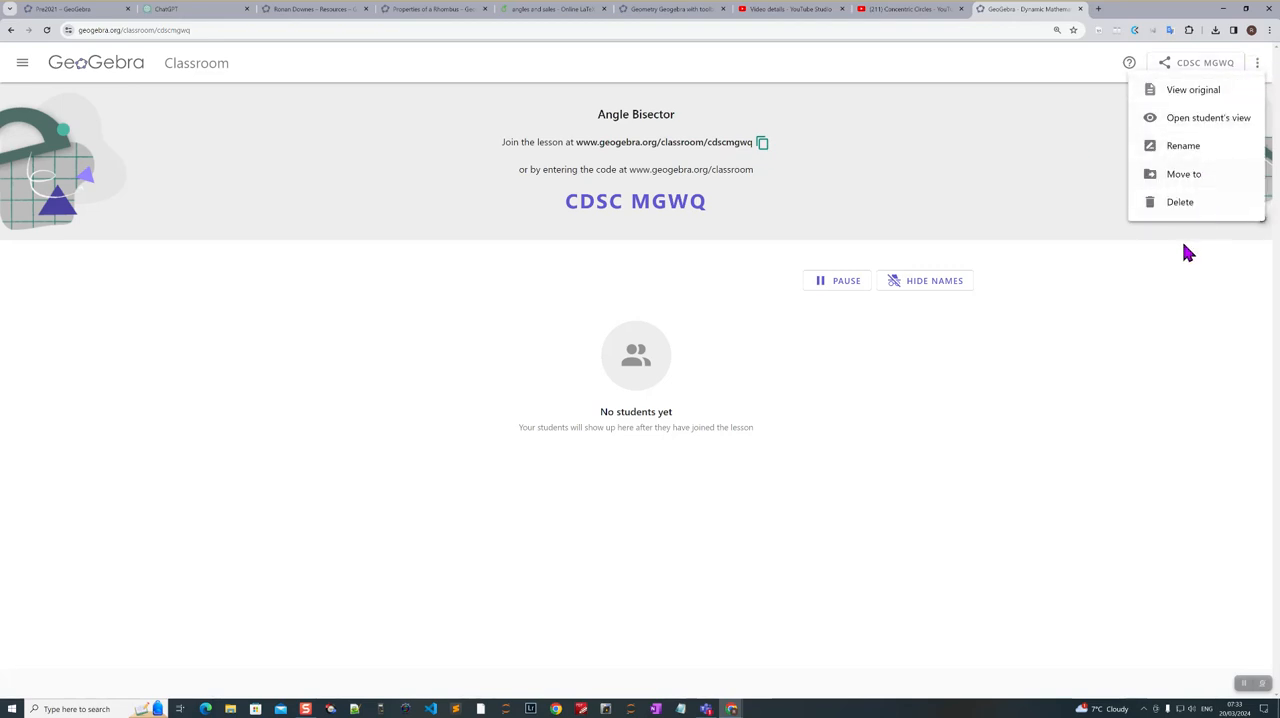
pyautogui.click(1107, 188)
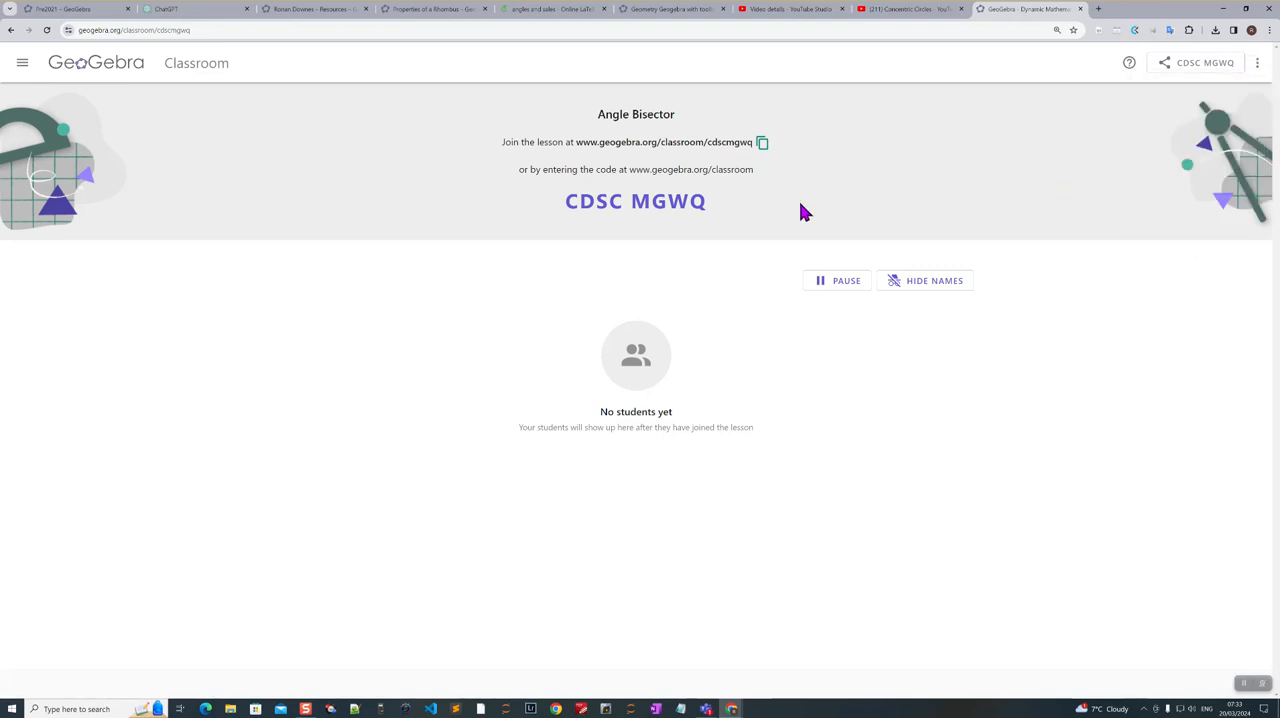
pyautogui.click(762, 145)
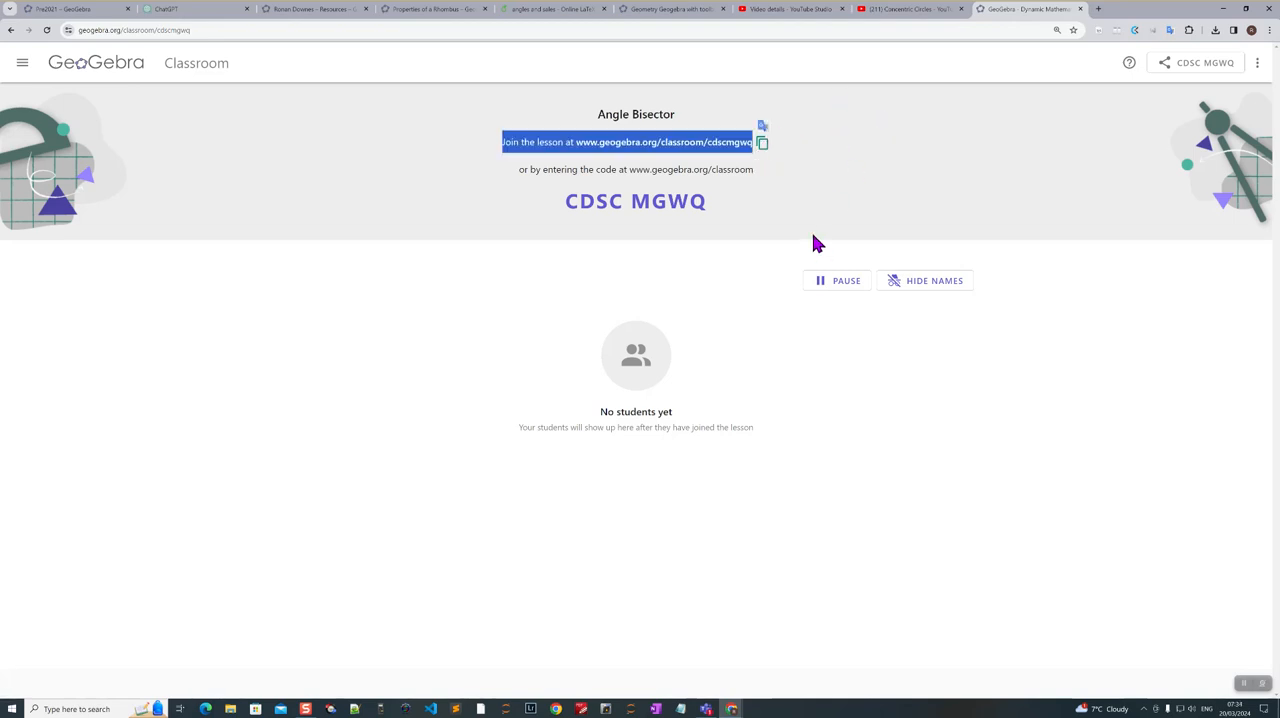
pyautogui.click(752, 276)
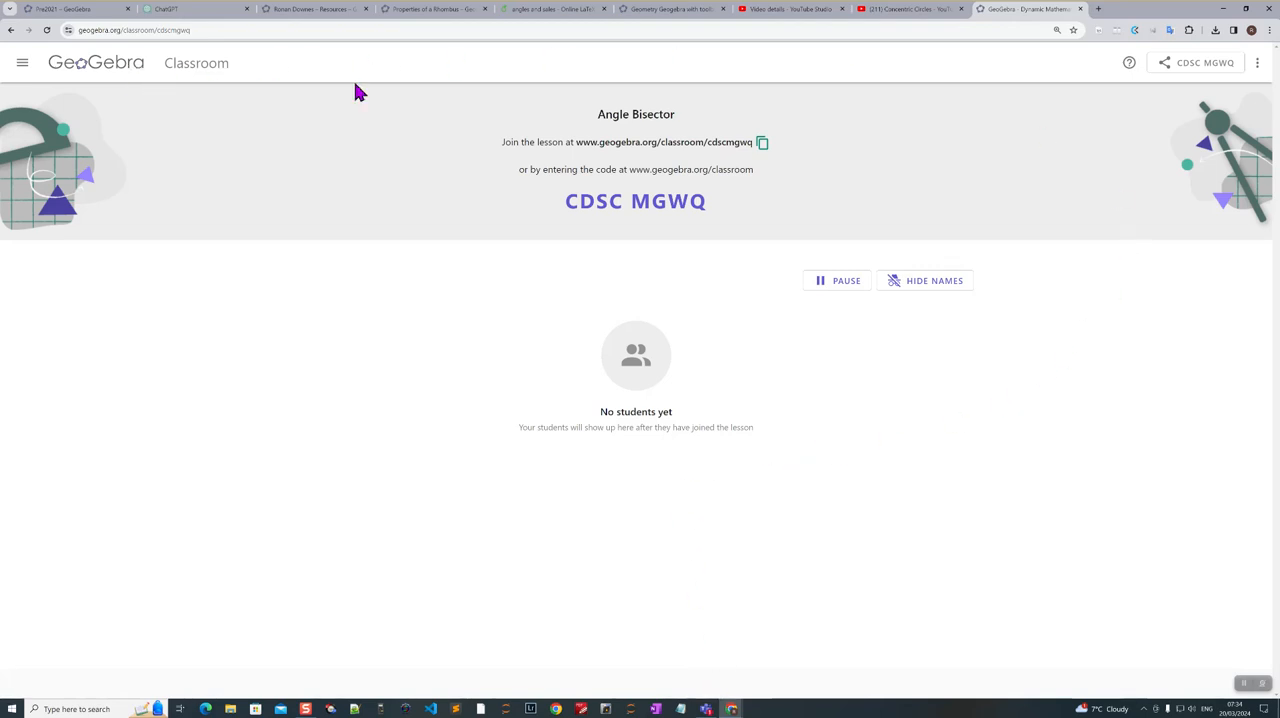
# - Return to the profile's resources and open the public Angle Bisector activity
pyautogui.click(82, 66)
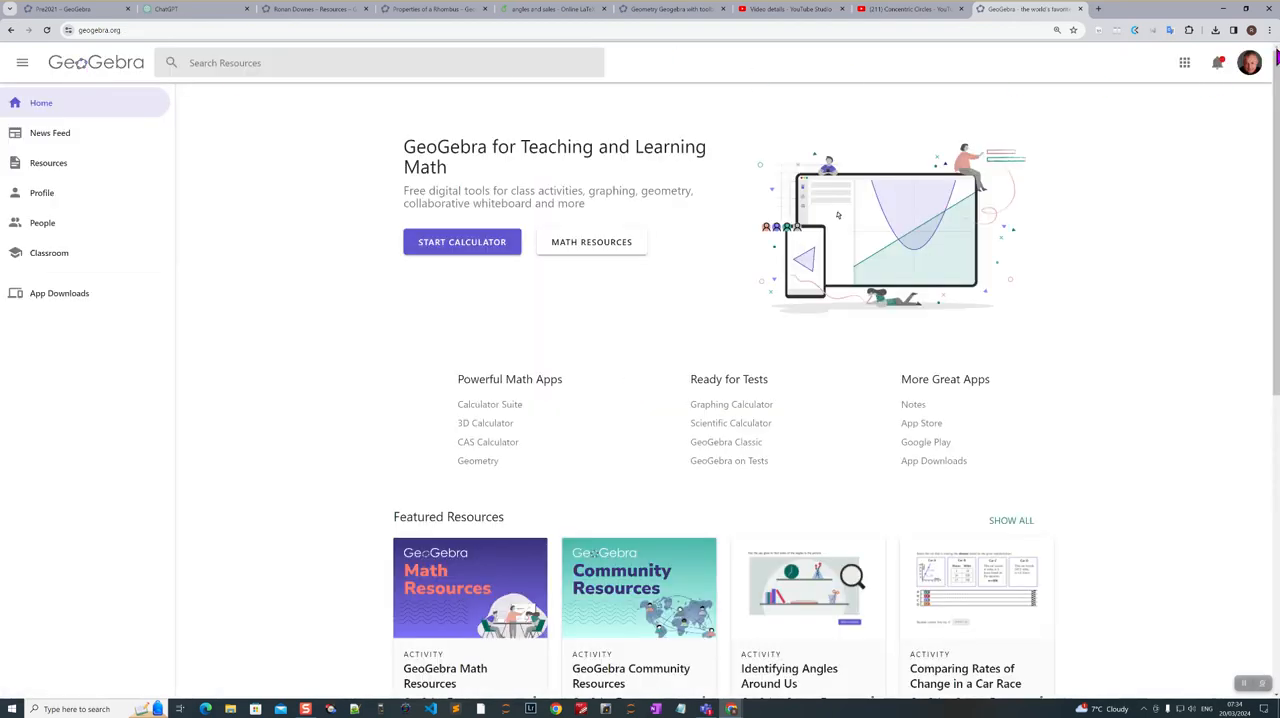
pyautogui.click(1250, 66)
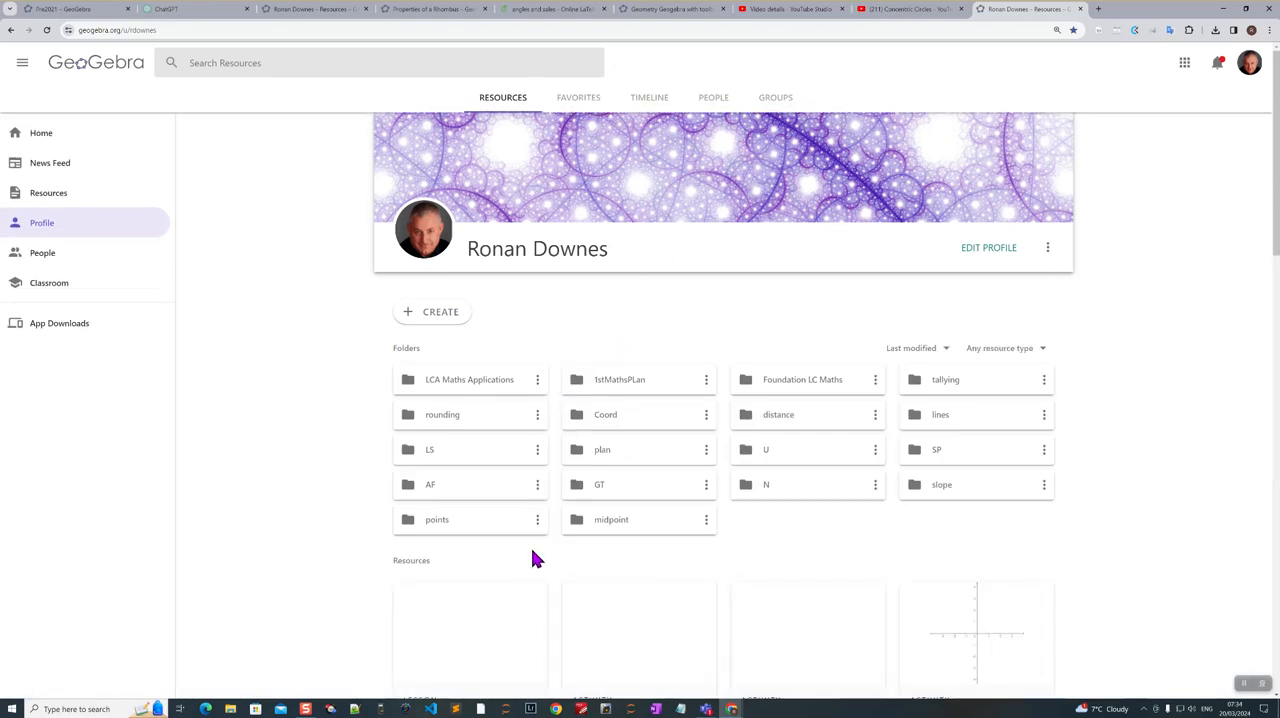
pyautogui.scroll(-3, 533, 558)
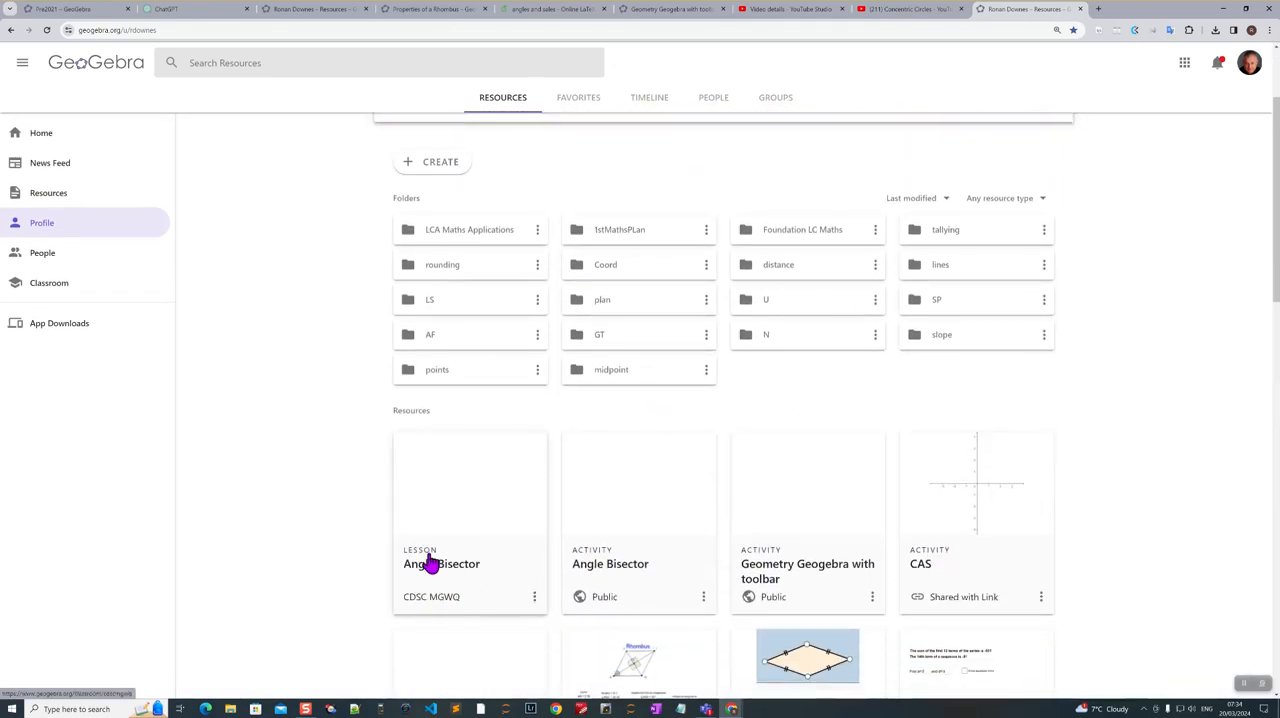
pyautogui.click(613, 540)
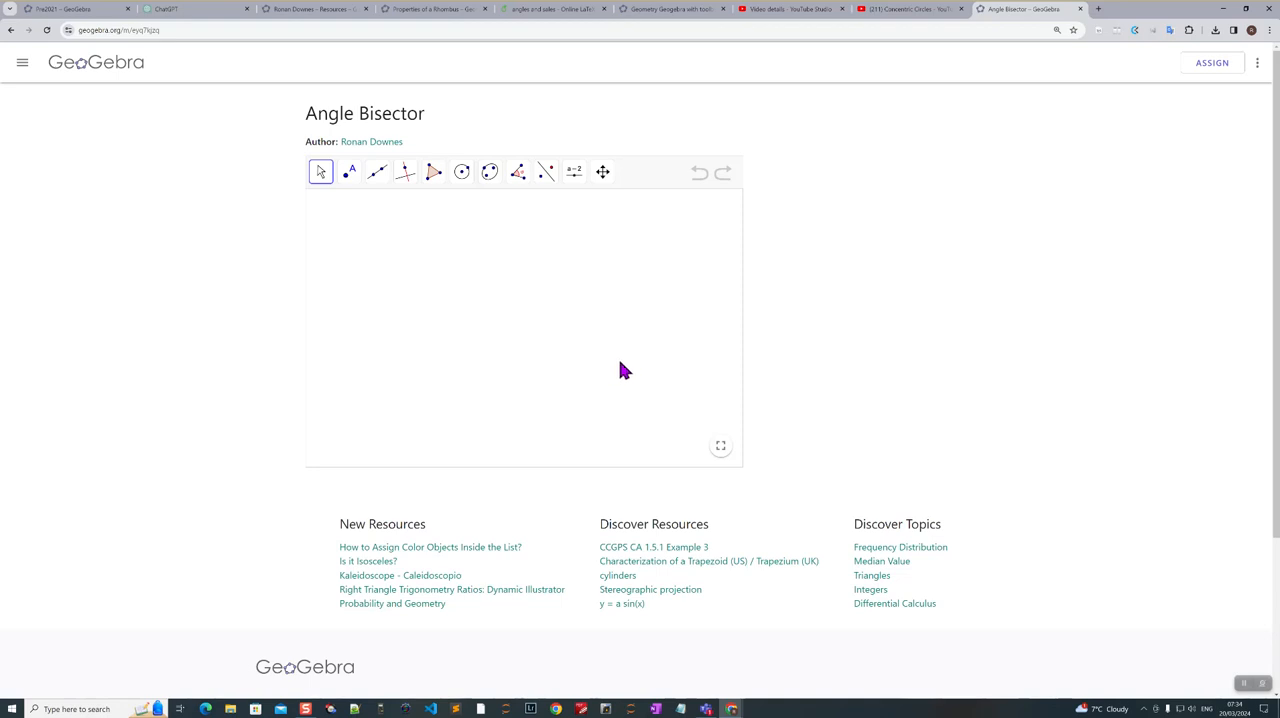
# - Try a large circle with the Circle with Center through Point tool in the applet, and undo it
pyautogui.click(462, 176)
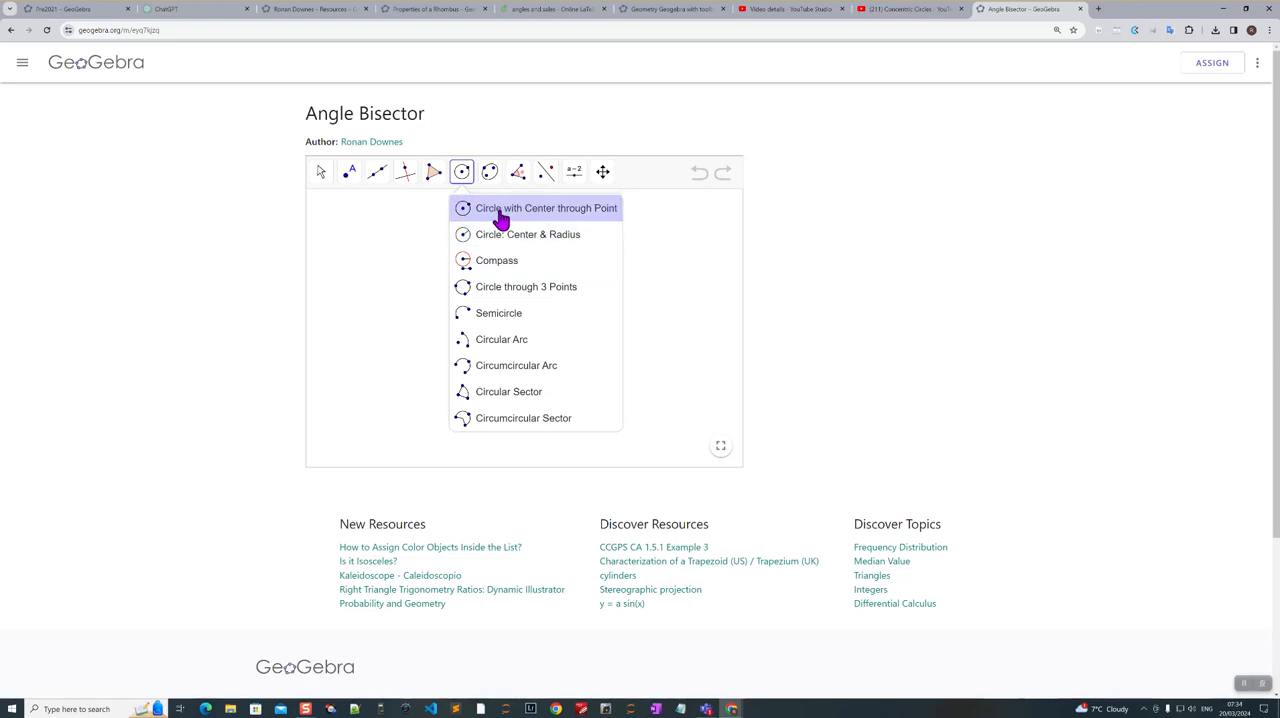
pyautogui.click(497, 262)
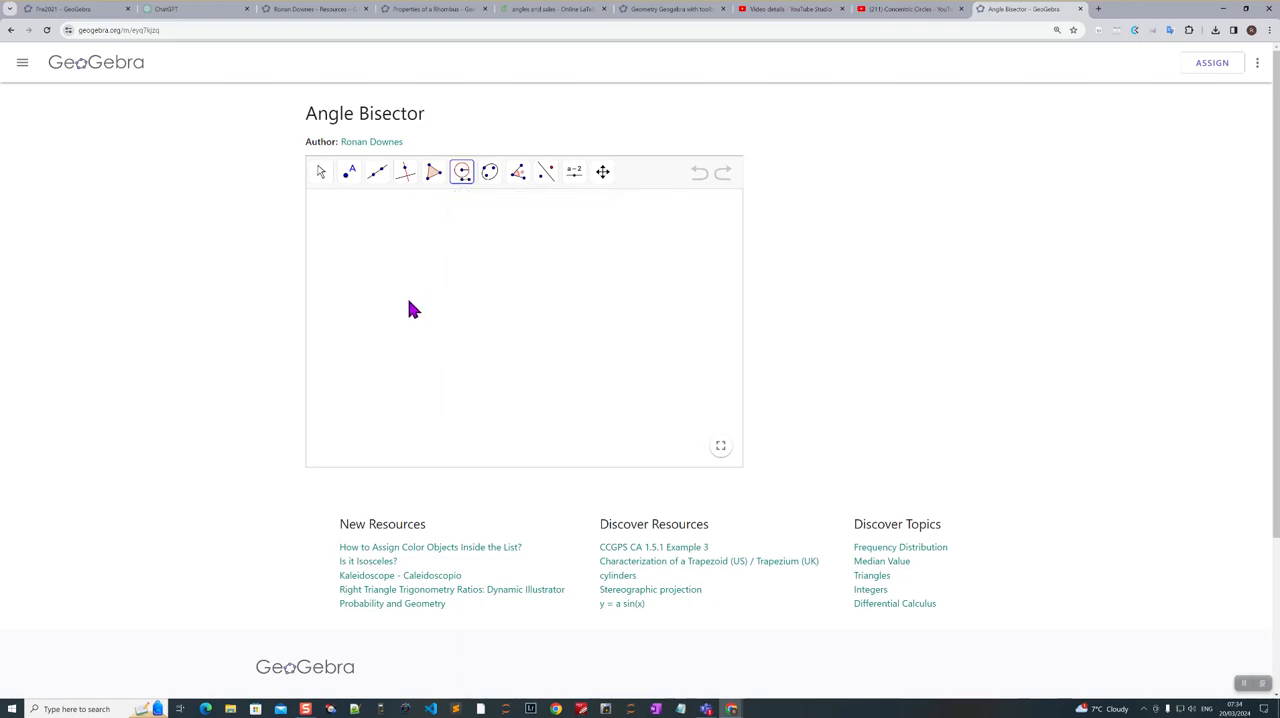
pyautogui.click(462, 180)
pyautogui.click(464, 204)
pyautogui.click(382, 316)
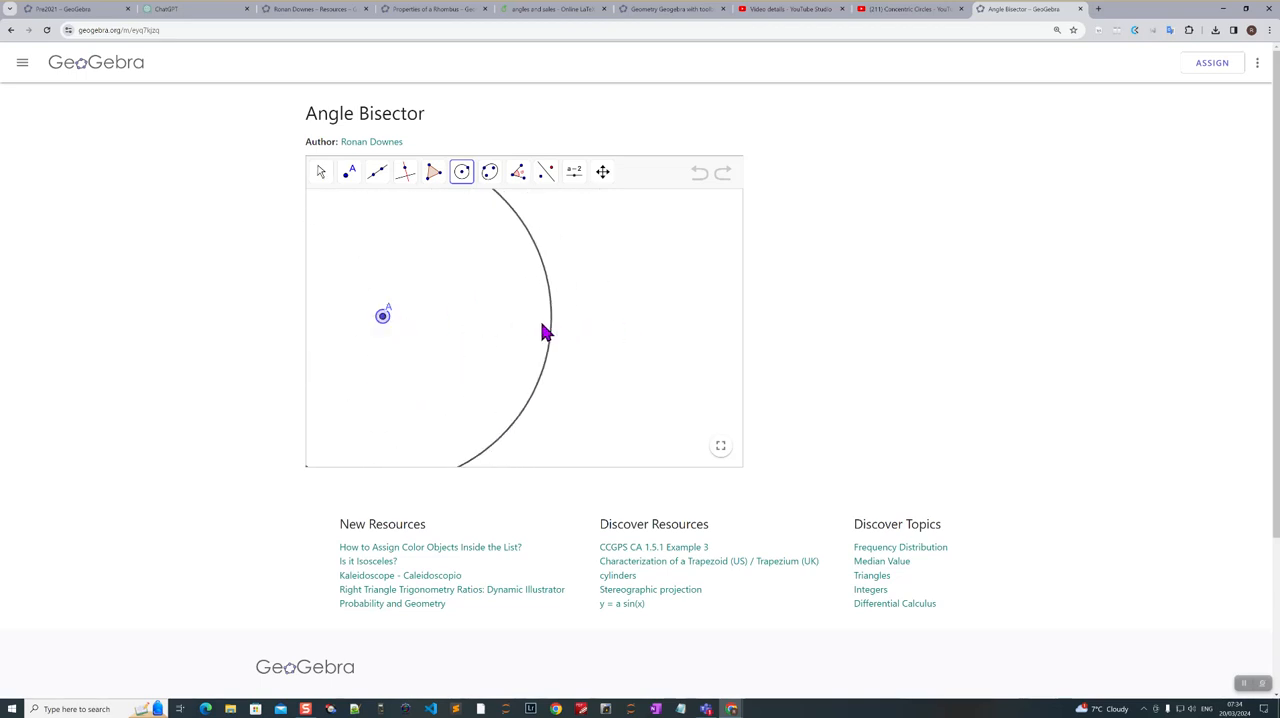
pyautogui.click(506, 322)
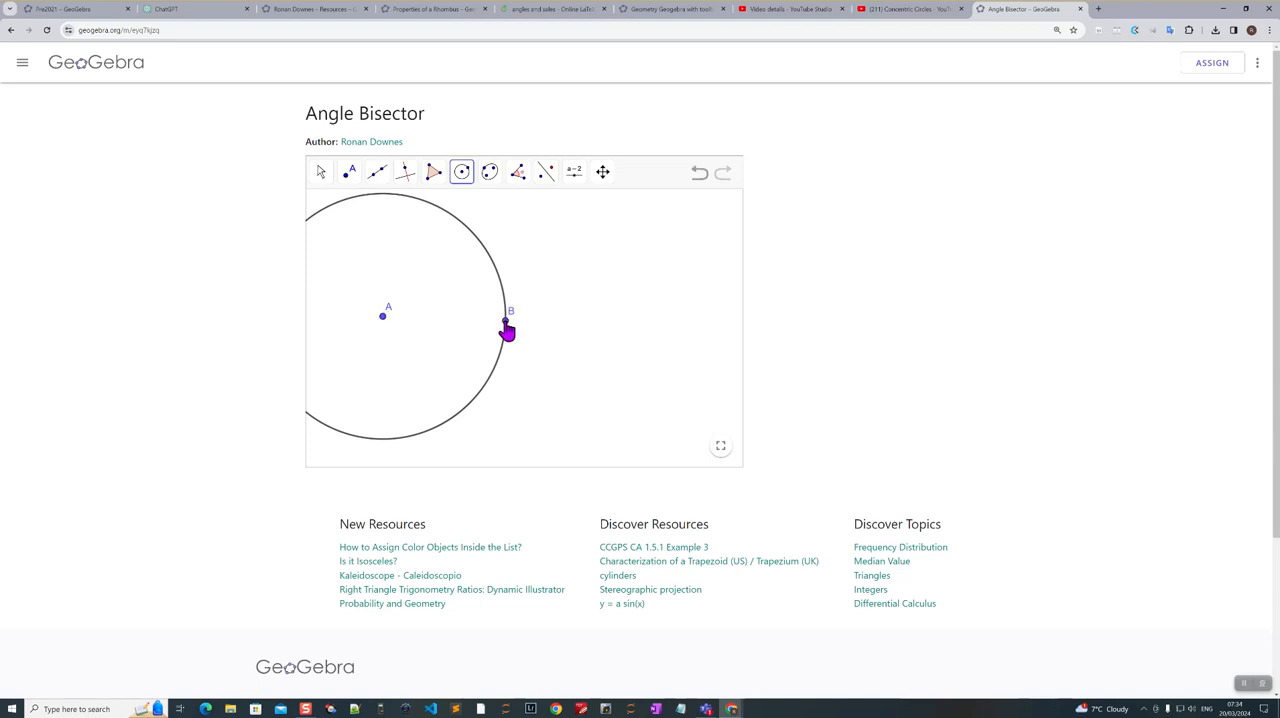
pyautogui.click(698, 176)
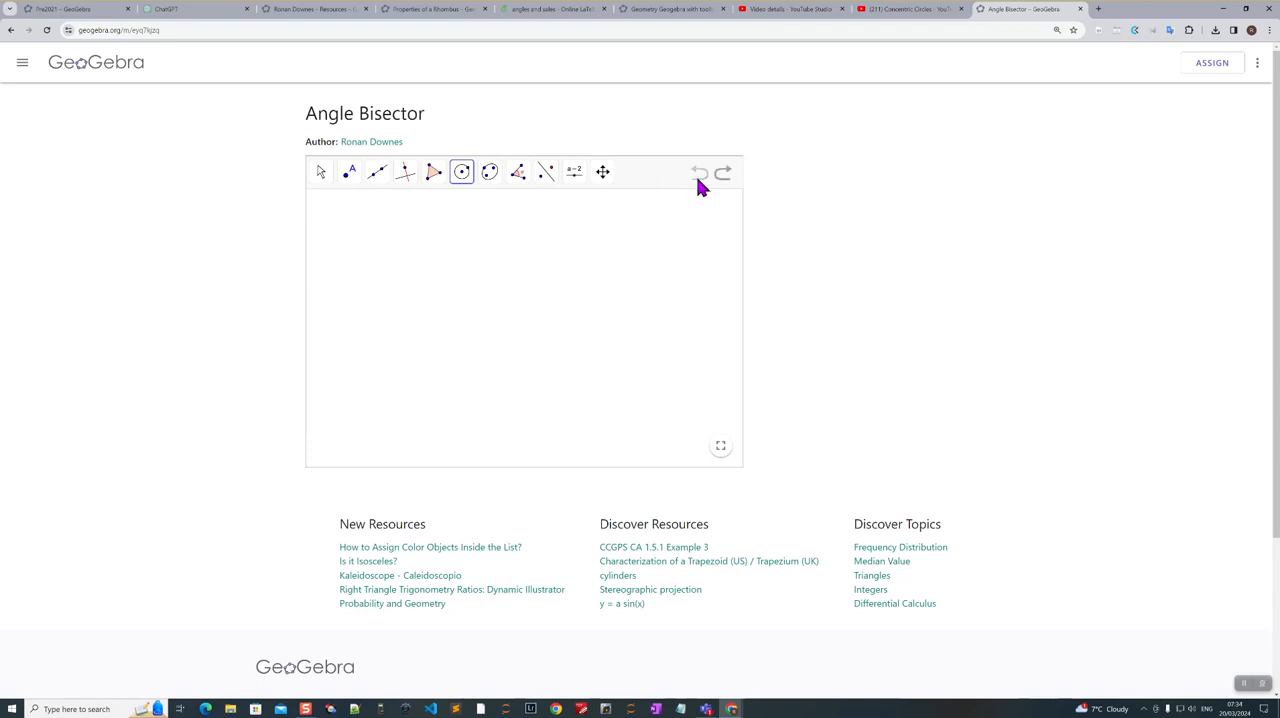
# - Try a smaller circle through a point near the drawing area's upper left, and undo it
pyautogui.click(465, 173)
pyautogui.click(455, 212)
pyautogui.click(400, 258)
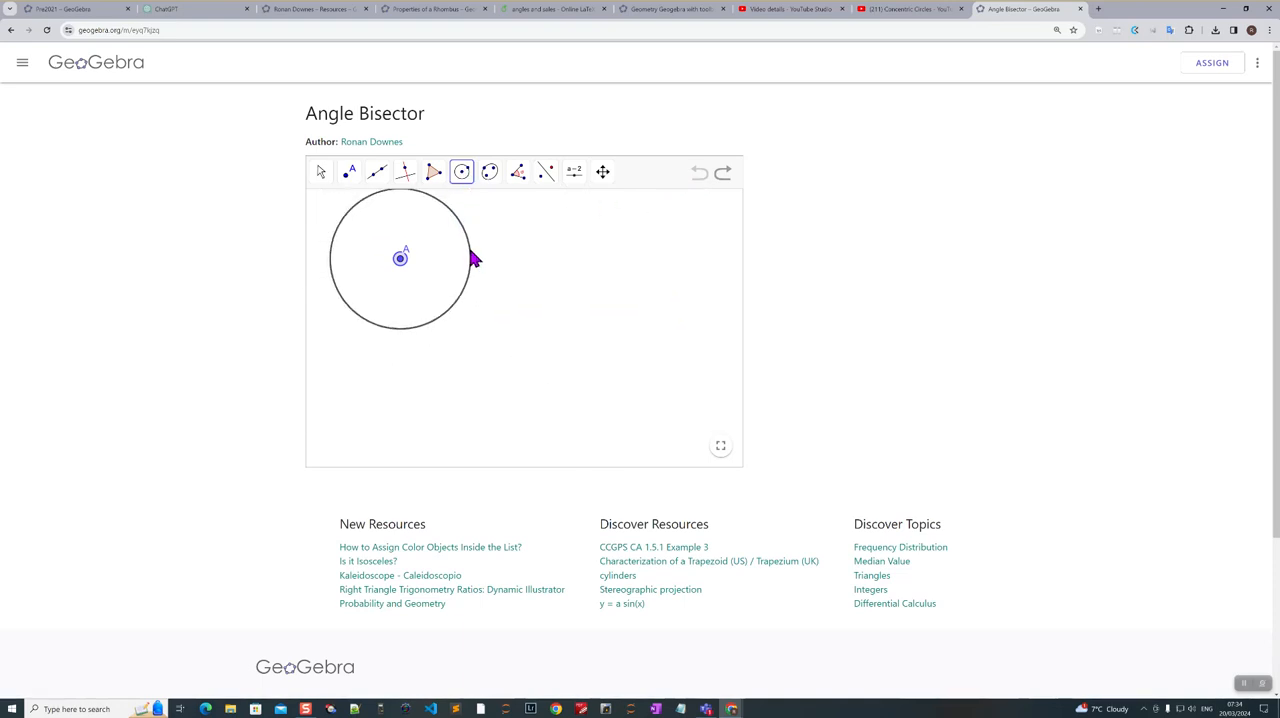
pyautogui.click(470, 249)
pyautogui.click(694, 176)
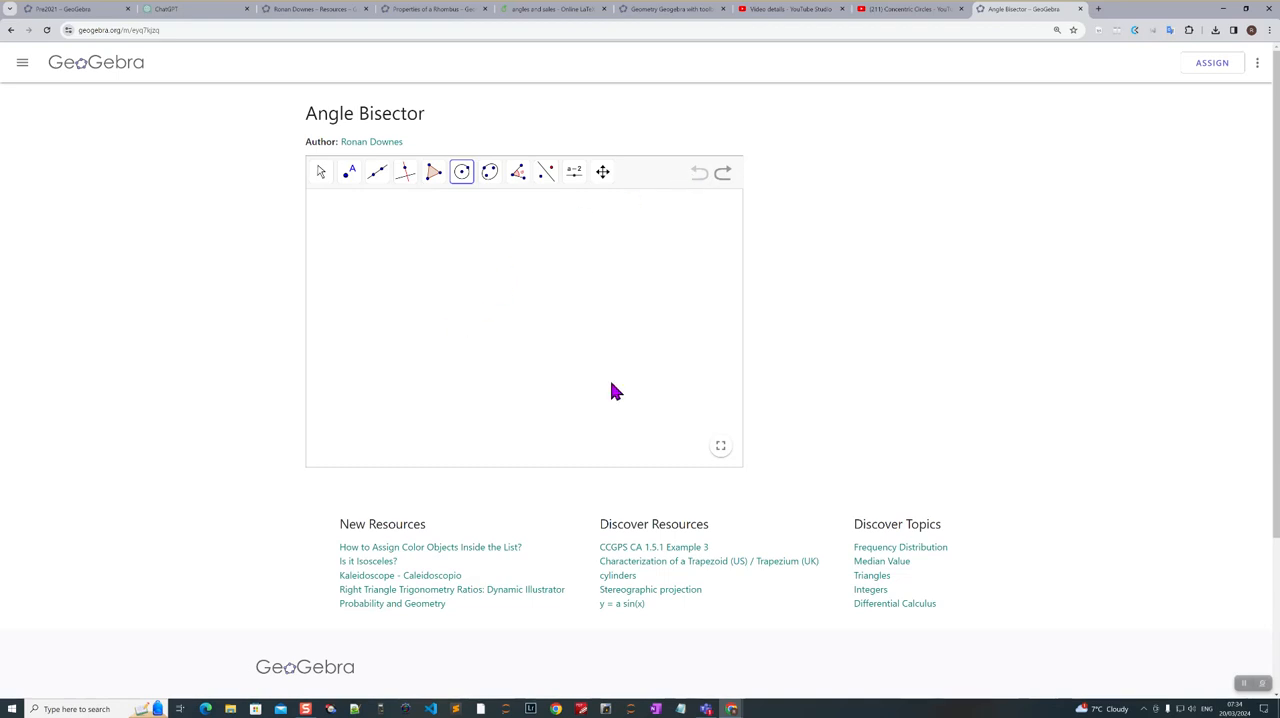
# - Switch the applet to full screen and undo the stray circle to clear the drawing area
pyautogui.hotkey('ctrl', 'y')
pyautogui.click(719, 449)
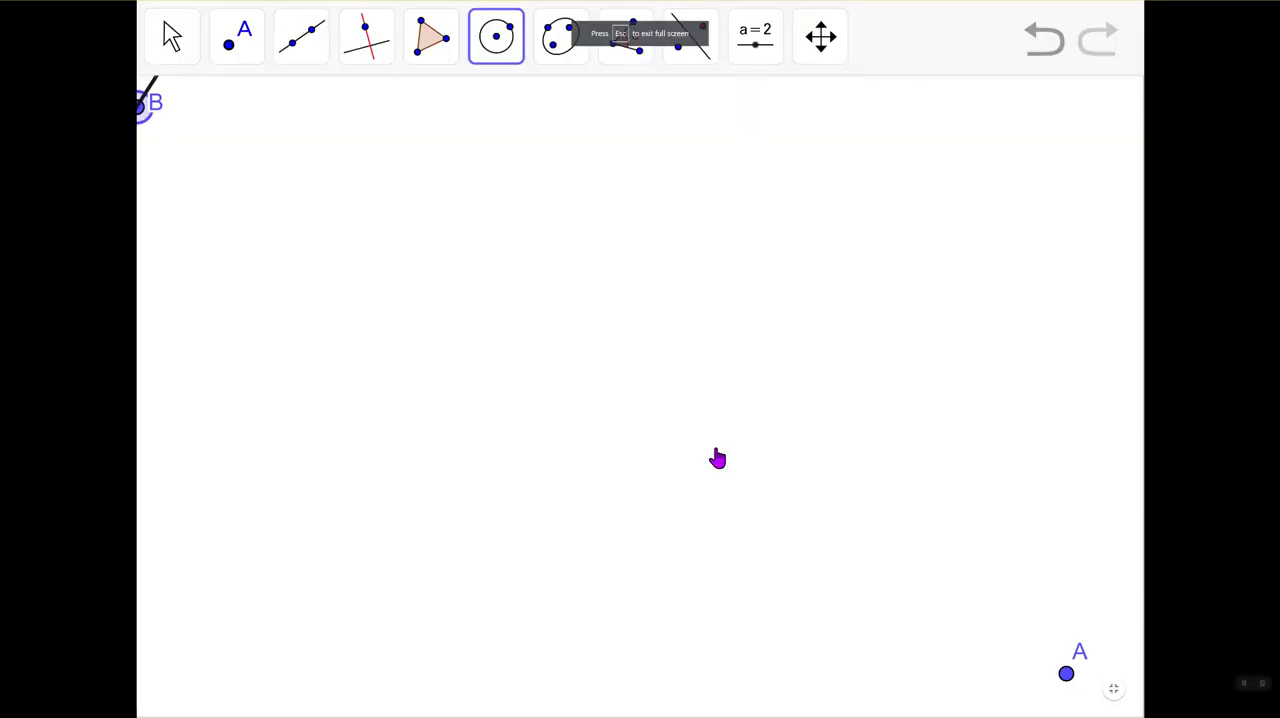
pyautogui.click(1034, 50)
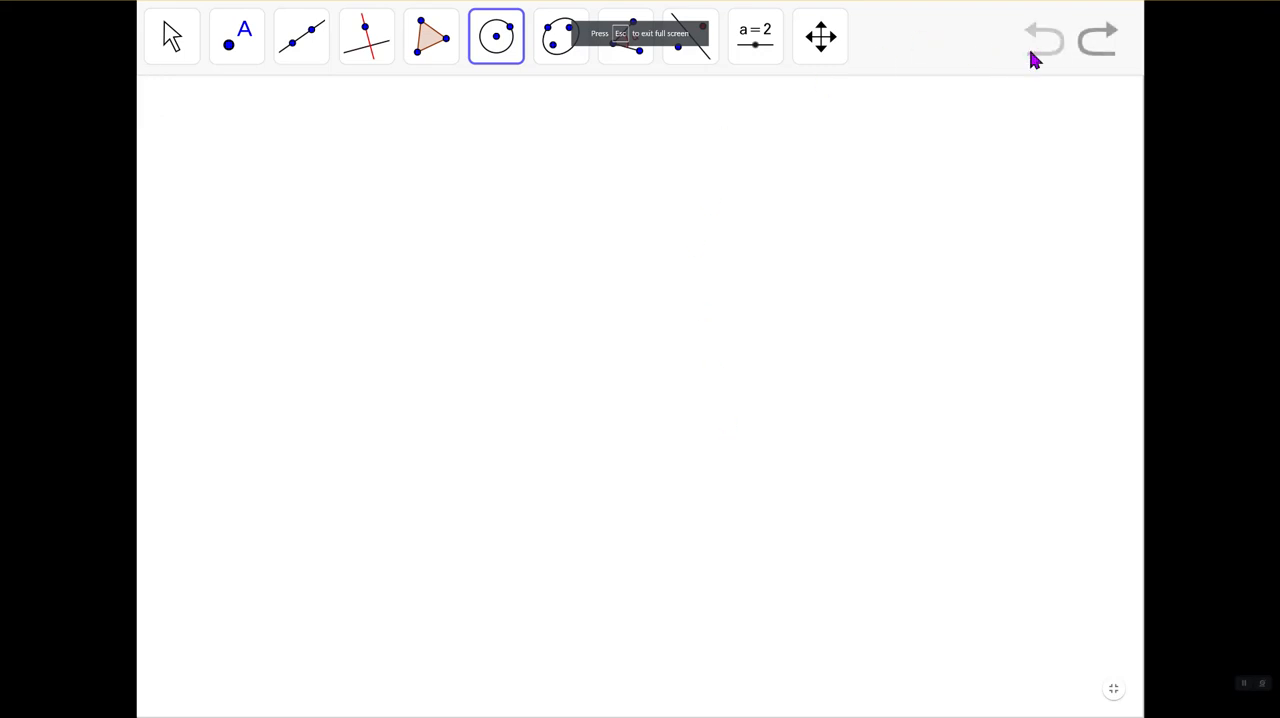
# - Draw a circle centred at A through B and a second circle centred at B through A
pyautogui.click(429, 329)
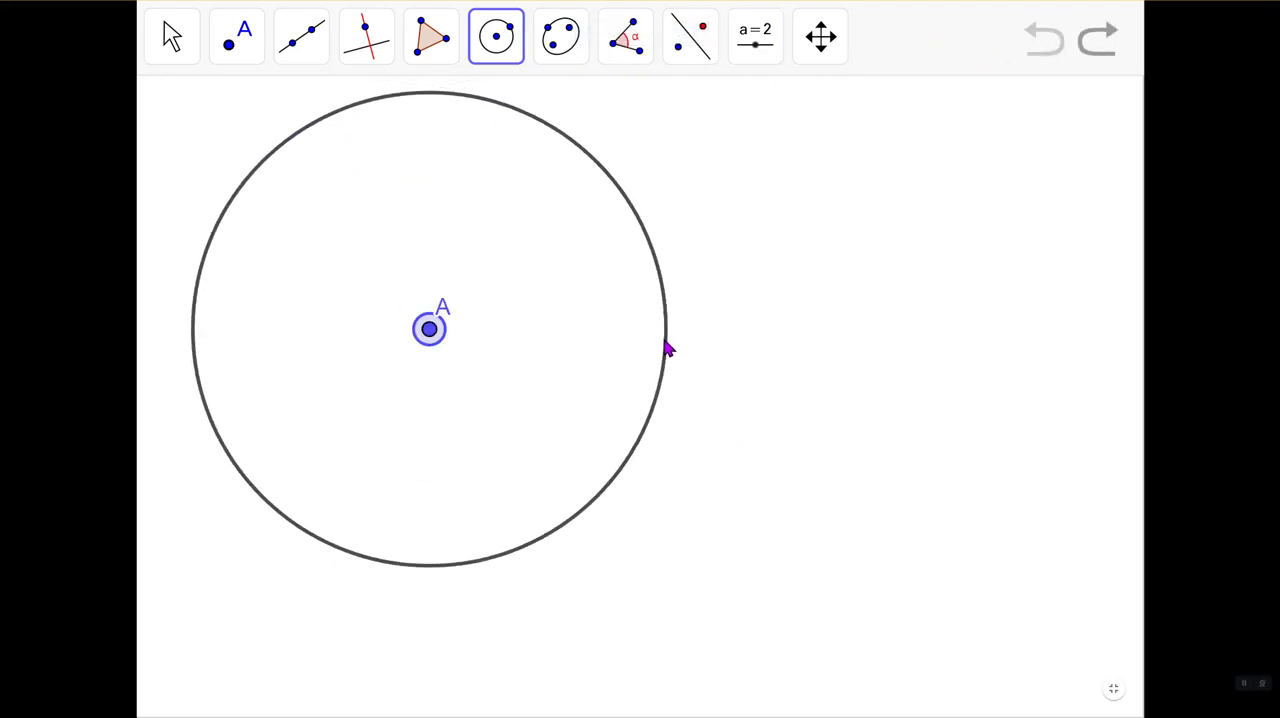
pyautogui.click(664, 339)
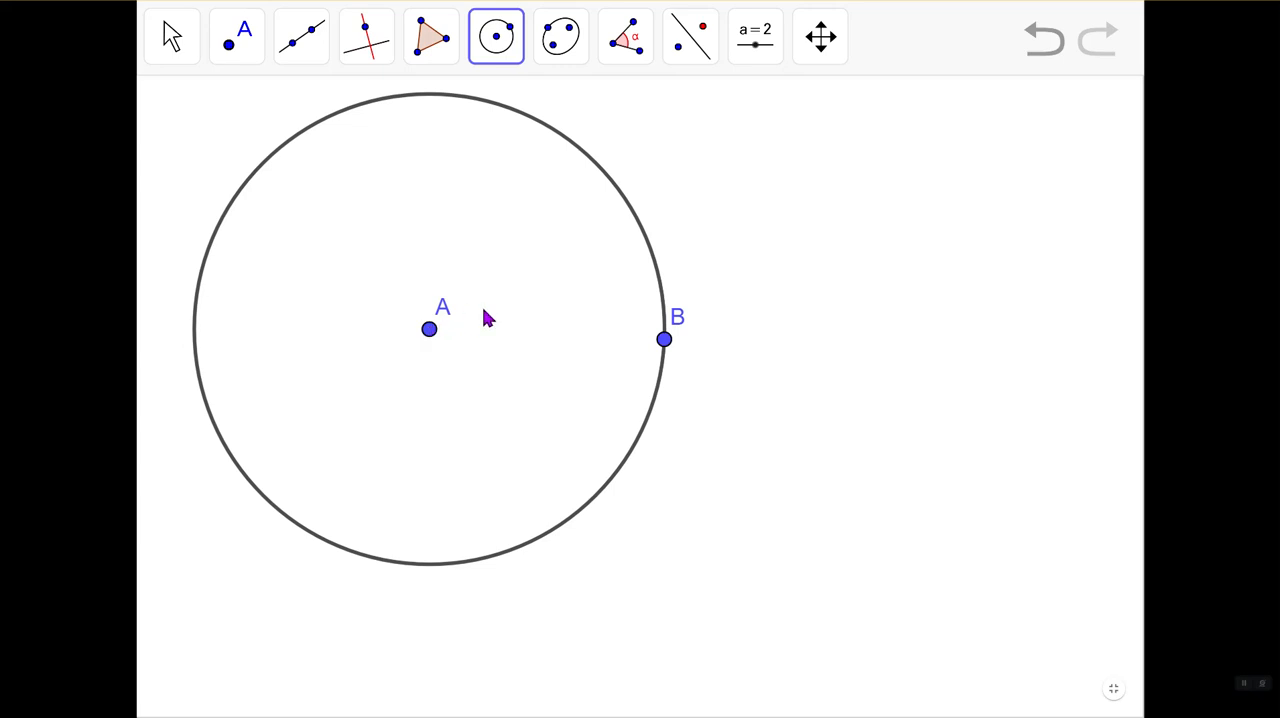
pyautogui.click(665, 342)
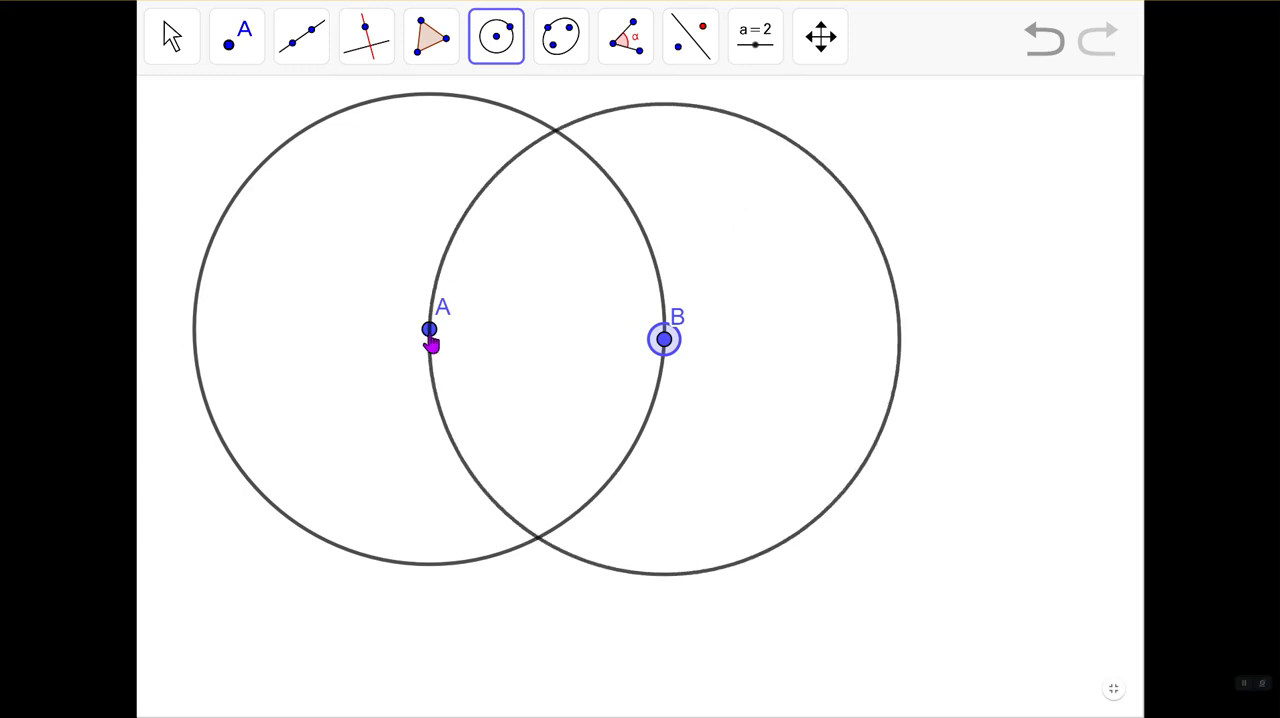
pyautogui.click(430, 340)
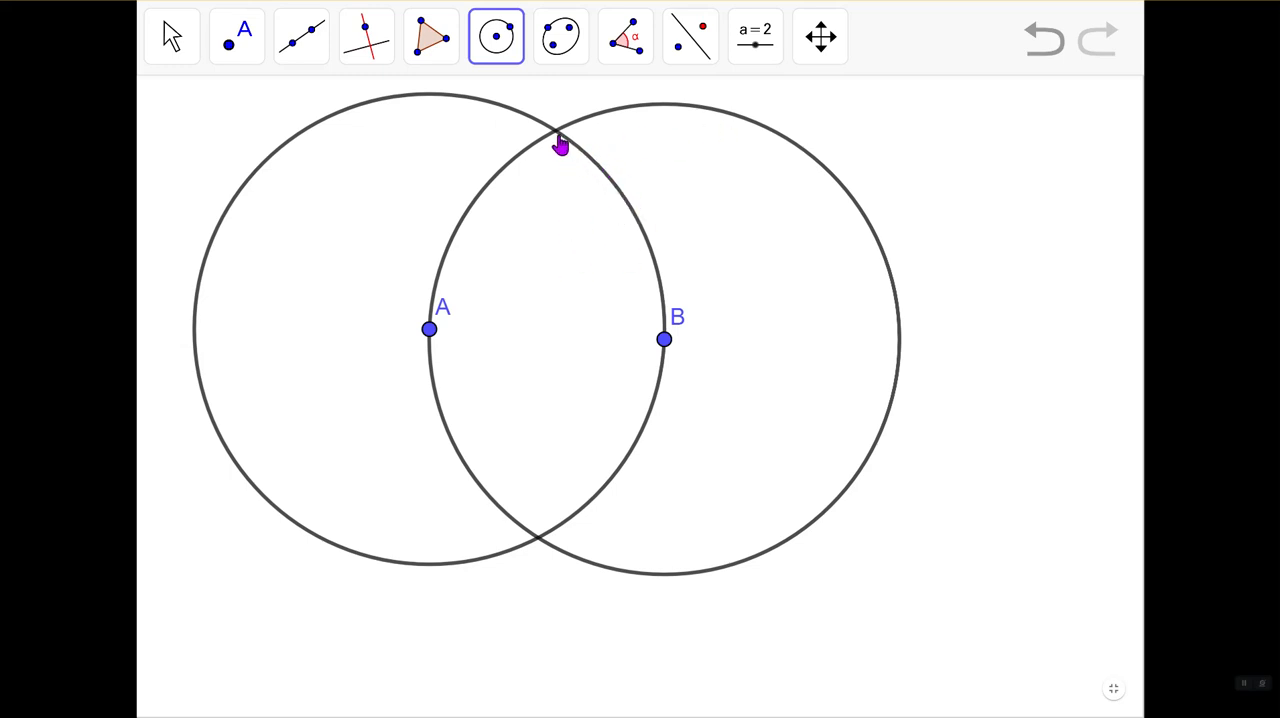
# - Mark both intersections of the two circles with the Intersect tool, and move point B slightly downward
pyautogui.click(241, 60)
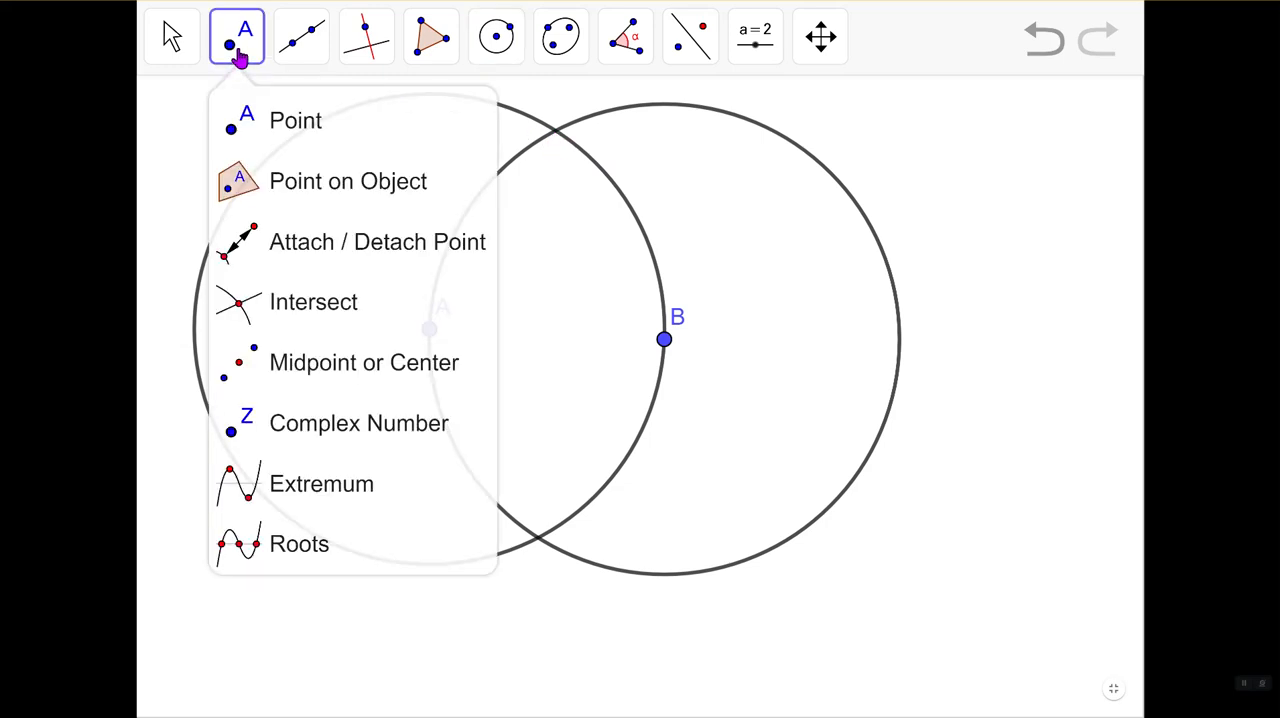
pyautogui.click(300, 305)
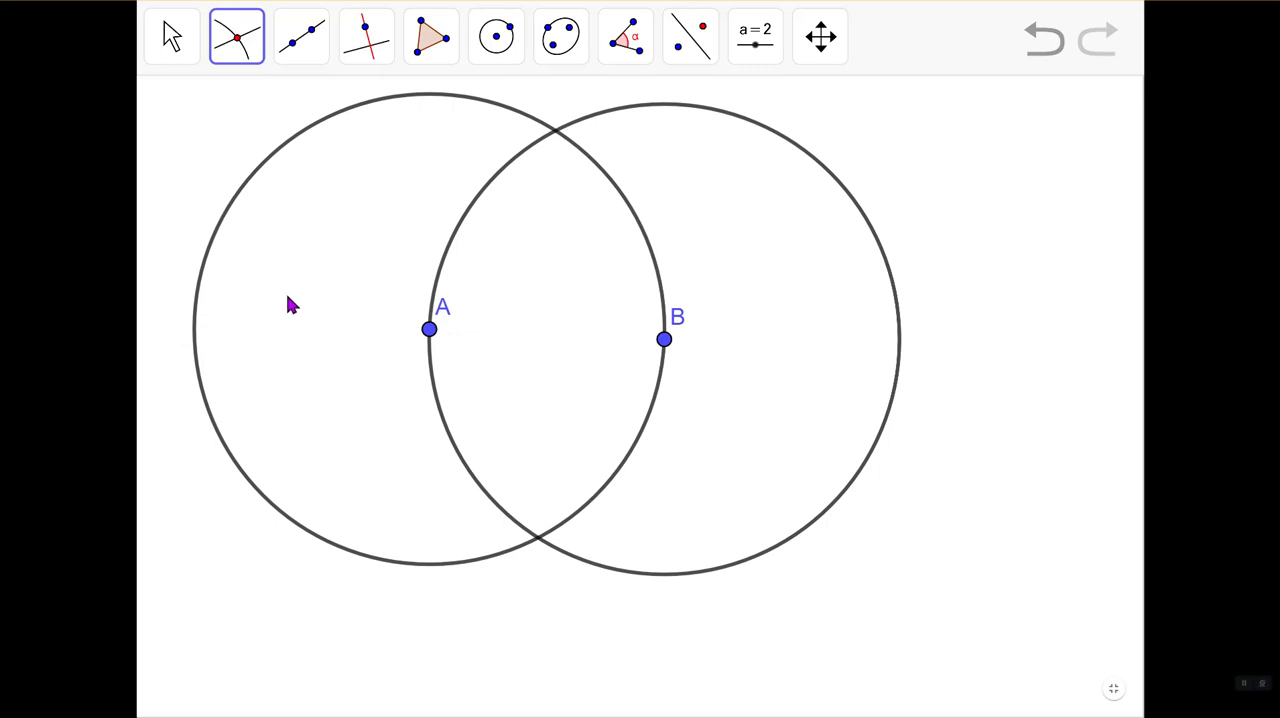
pyautogui.click(566, 132)
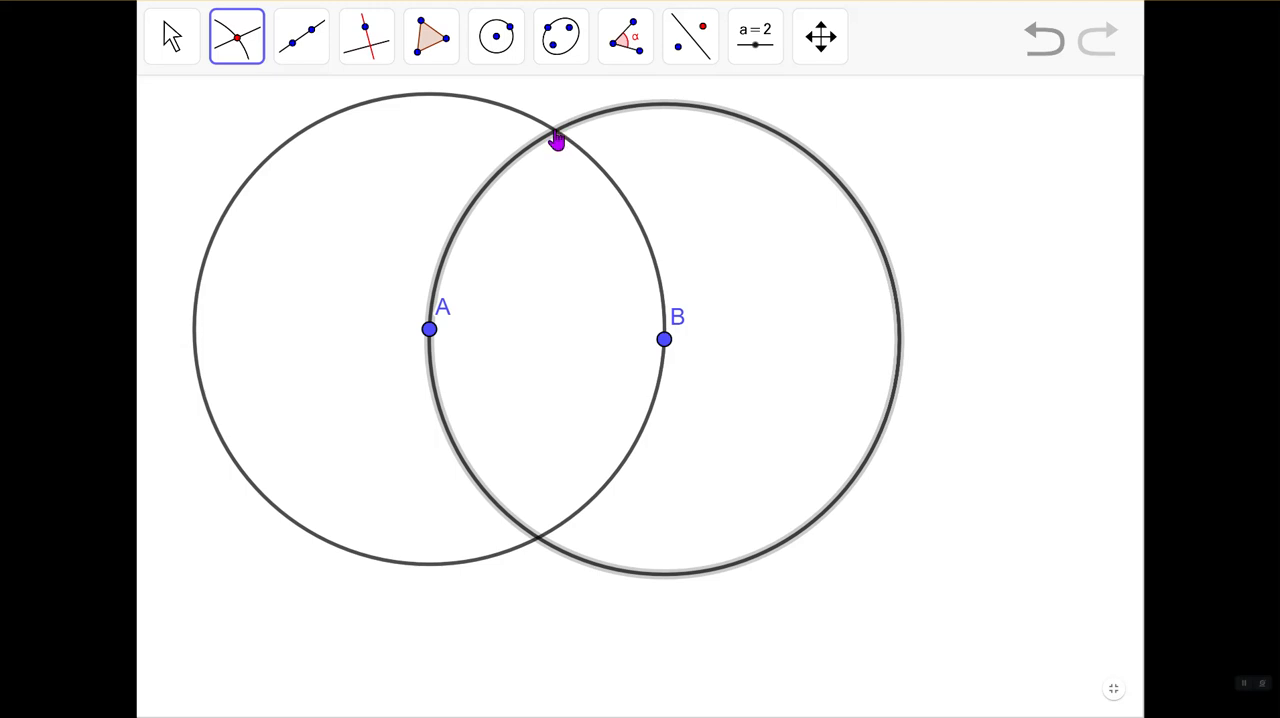
pyautogui.click(556, 140)
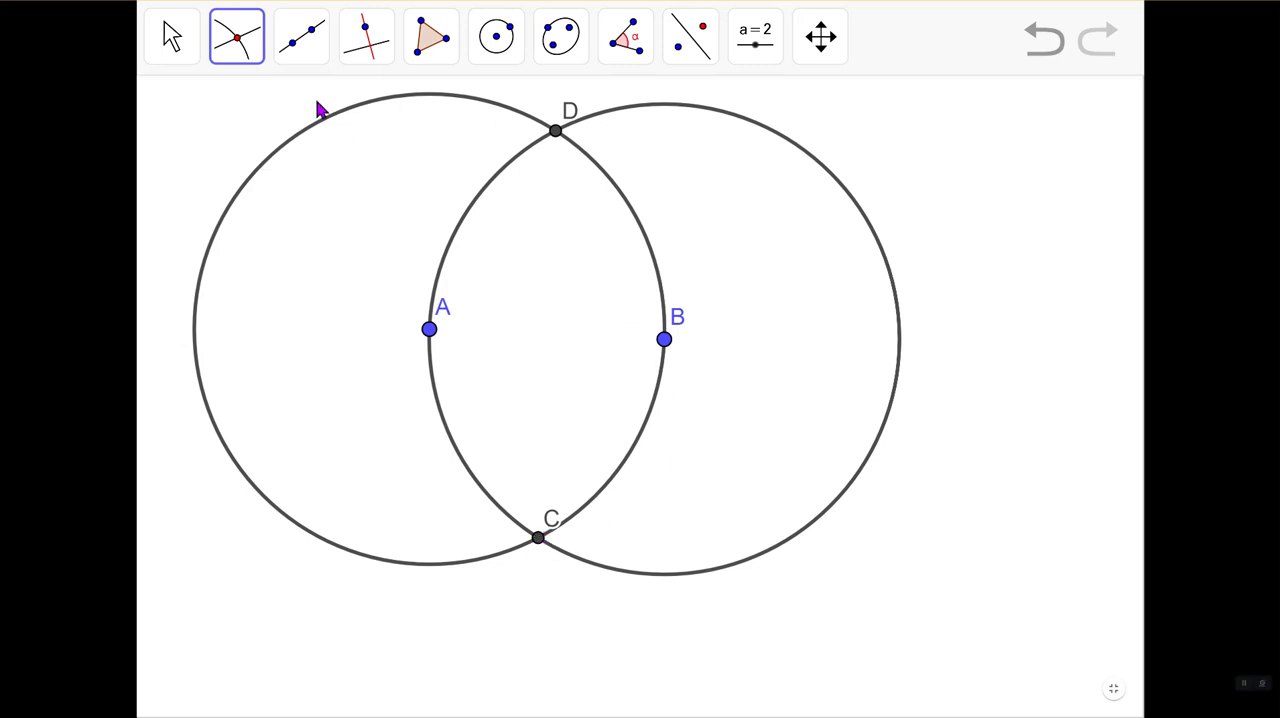
pyautogui.click(172, 40)
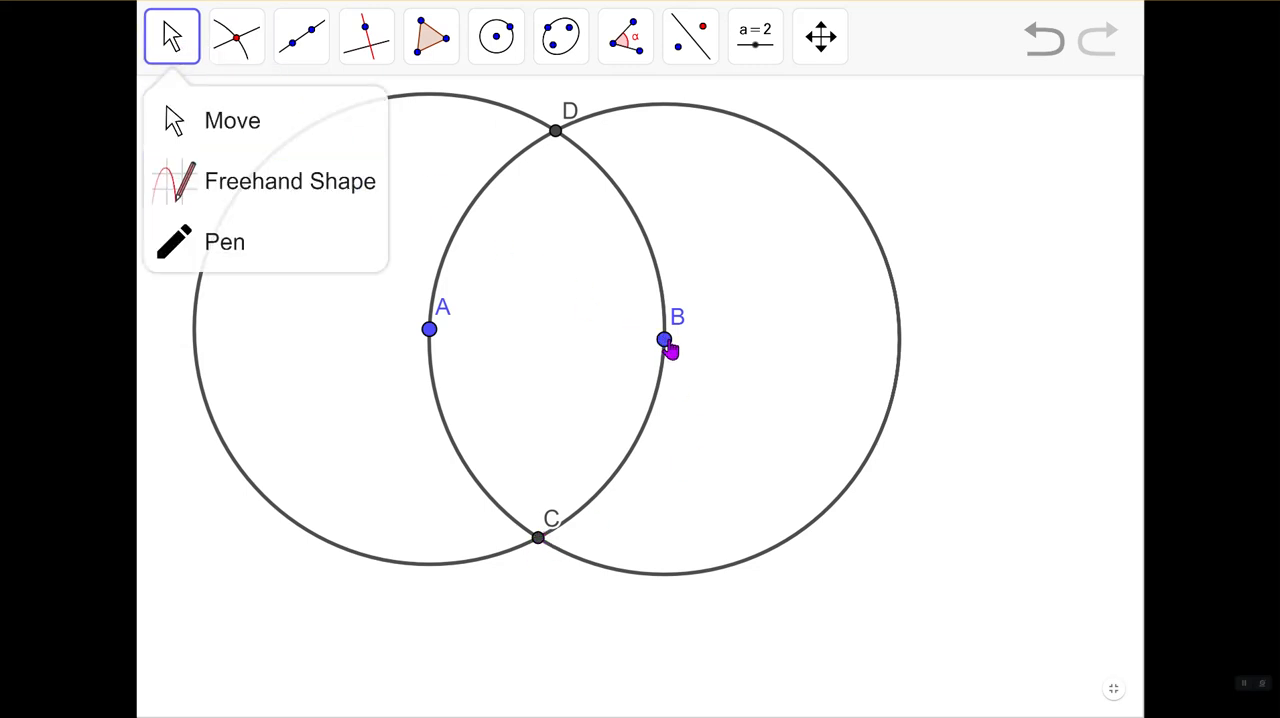
pyautogui.moveTo(670, 348)
pyautogui.mouseDown()
pyautogui.moveTo(704, 380)
pyautogui.moveTo(722, 440)
pyautogui.moveTo(700, 405)
pyautogui.moveTo(609, 390)
pyautogui.moveTo(607, 405)
pyautogui.moveTo(660, 426)
pyautogui.mouseUp()
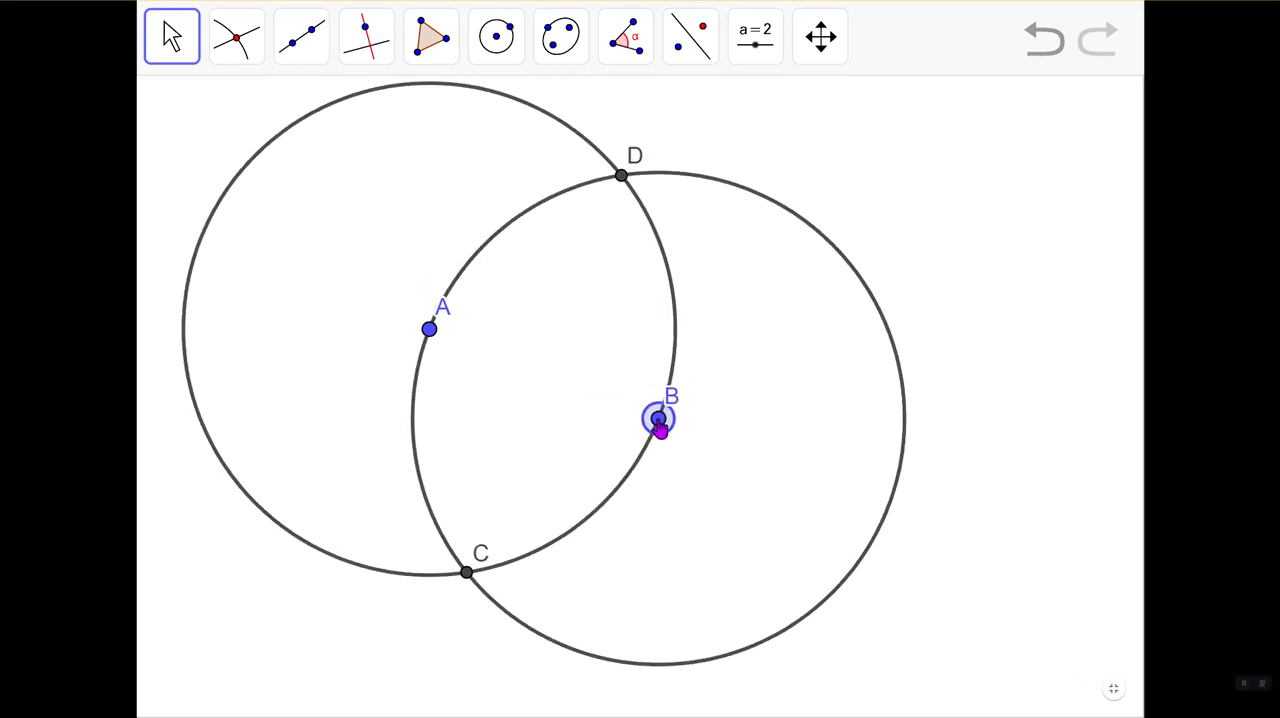
# - Try a polygon through D, A, C and B, and undo it together with the stray point placed inside
pyautogui.click(430, 45)
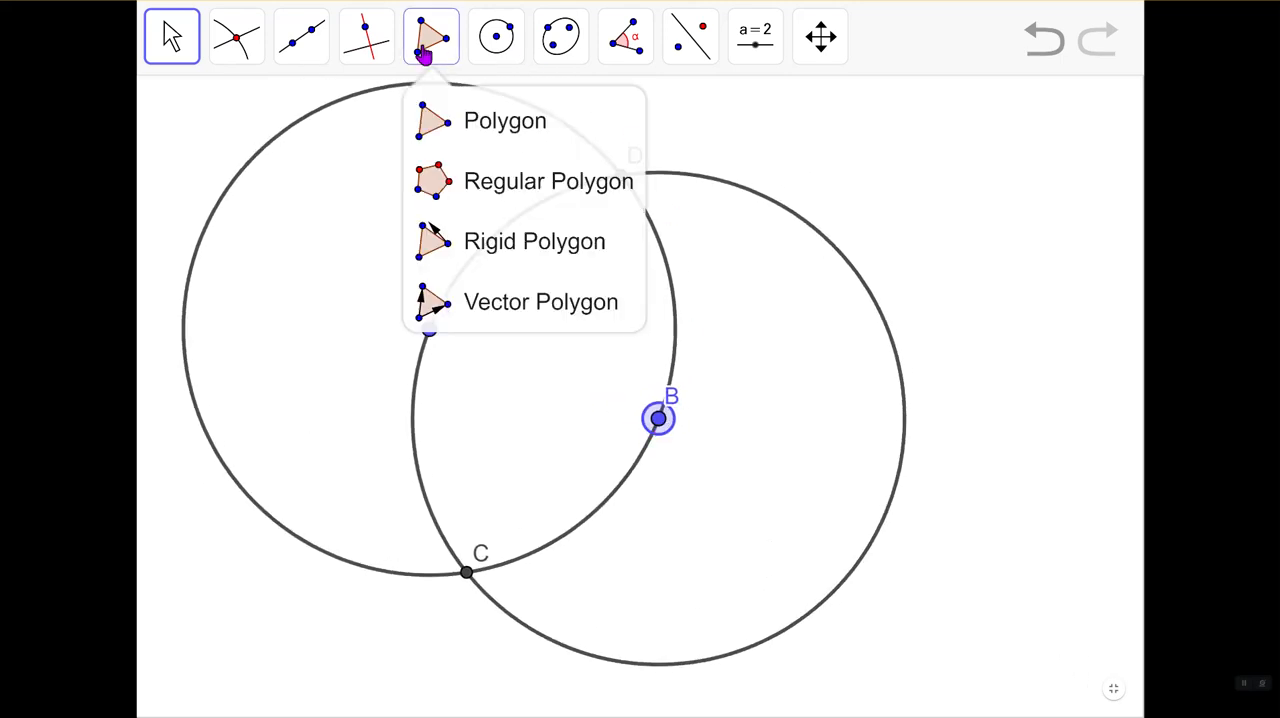
pyautogui.click(483, 125)
pyautogui.click(621, 176)
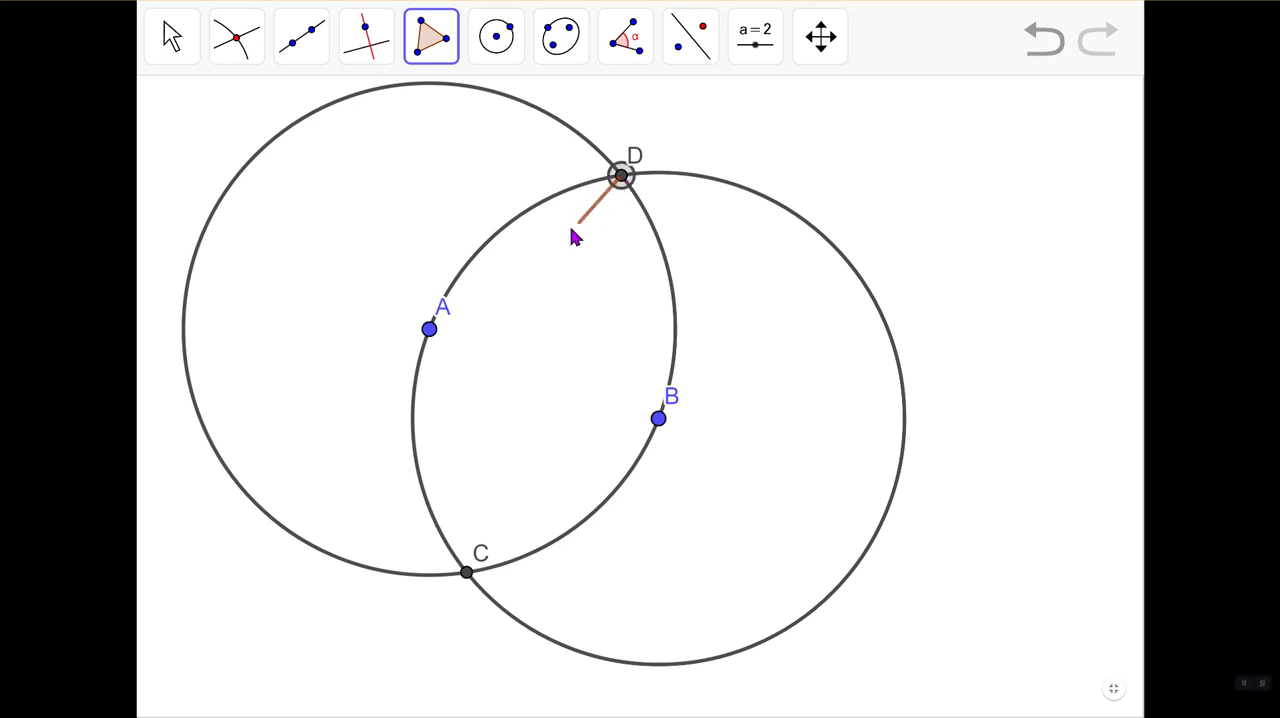
pyautogui.click(431, 328)
pyautogui.click(467, 572)
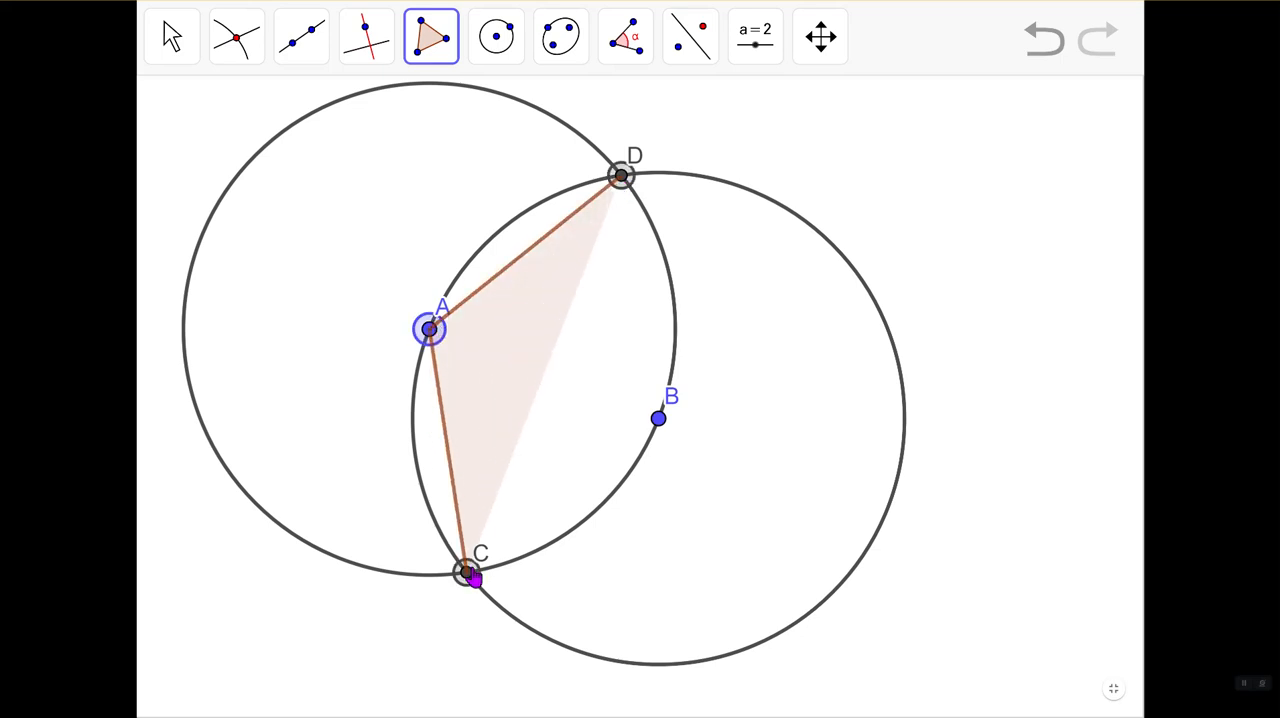
pyautogui.click(658, 418)
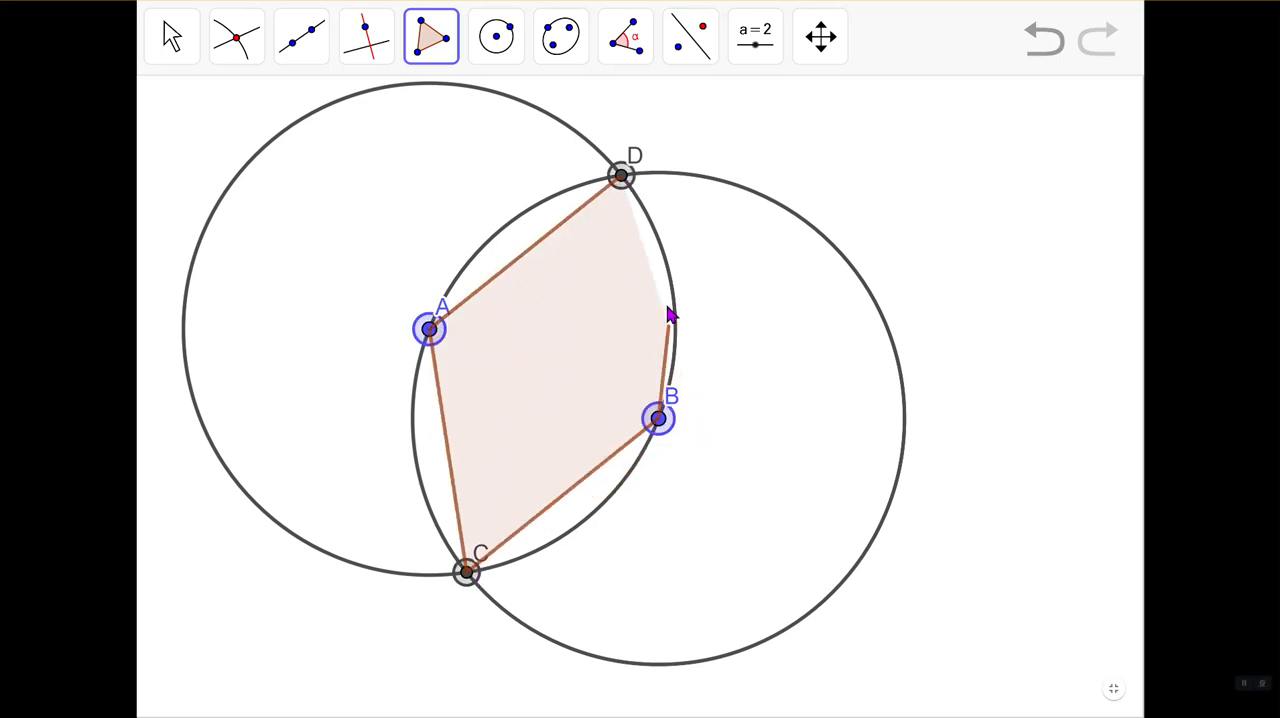
pyautogui.click(622, 177)
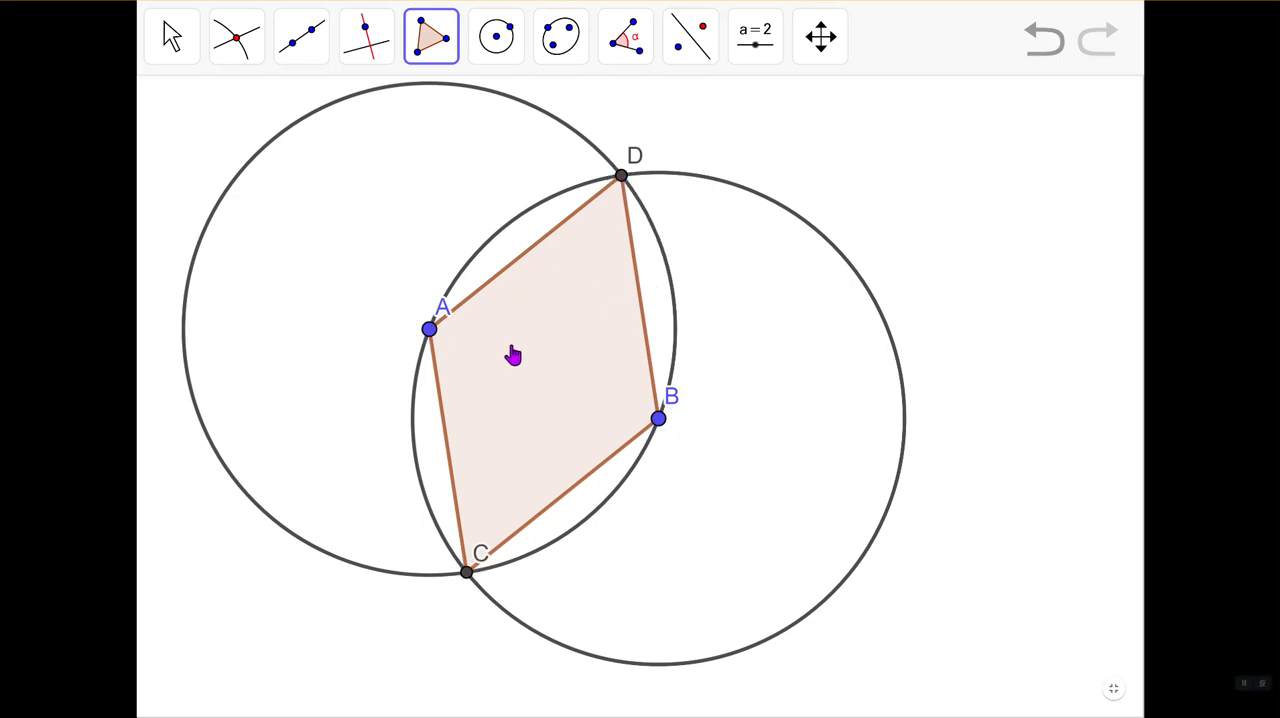
pyautogui.click(582, 350)
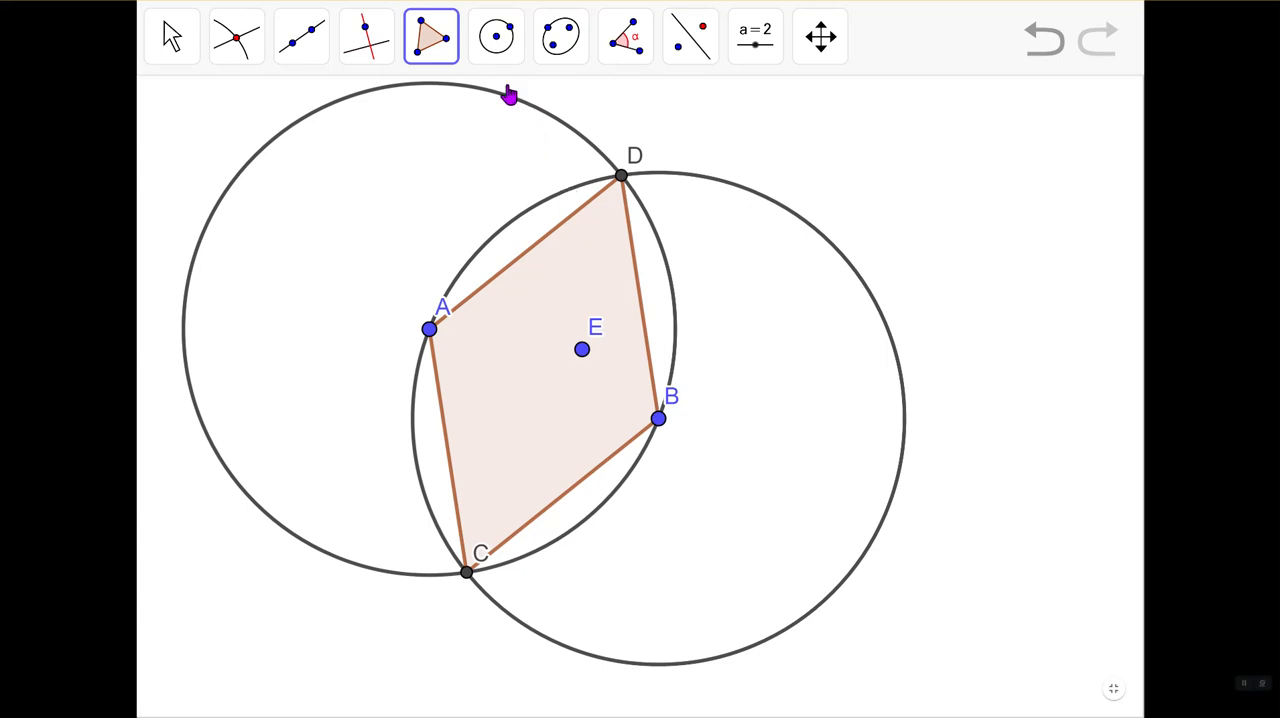
pyautogui.click(1038, 46)
pyautogui.click(1038, 46)
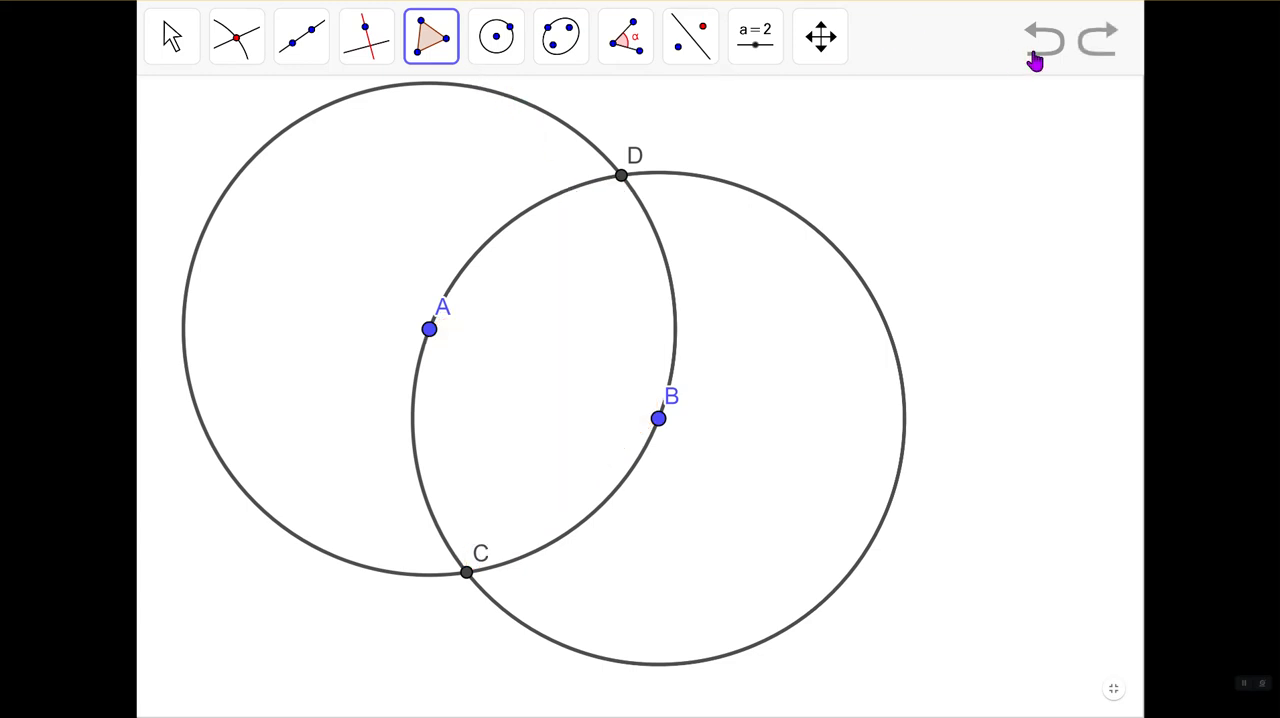
# - Draw a closed polygon through points D, A, C and B
pyautogui.click(446, 58)
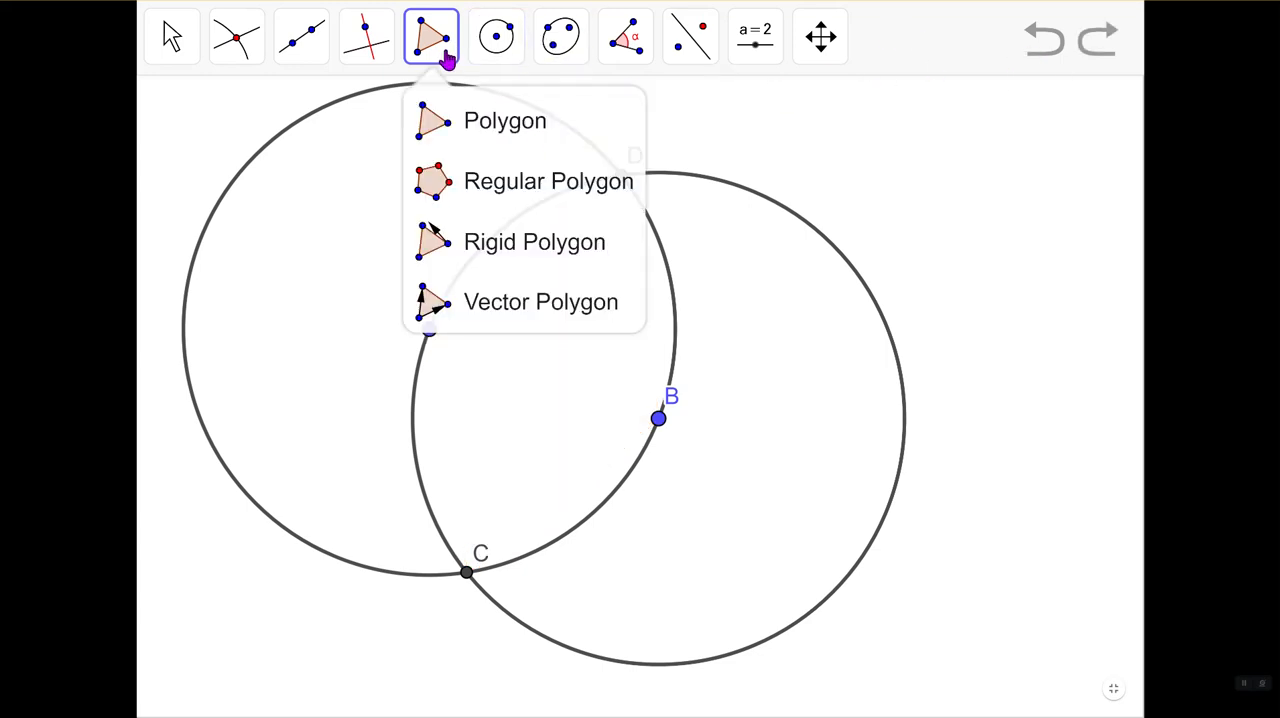
pyautogui.click(514, 123)
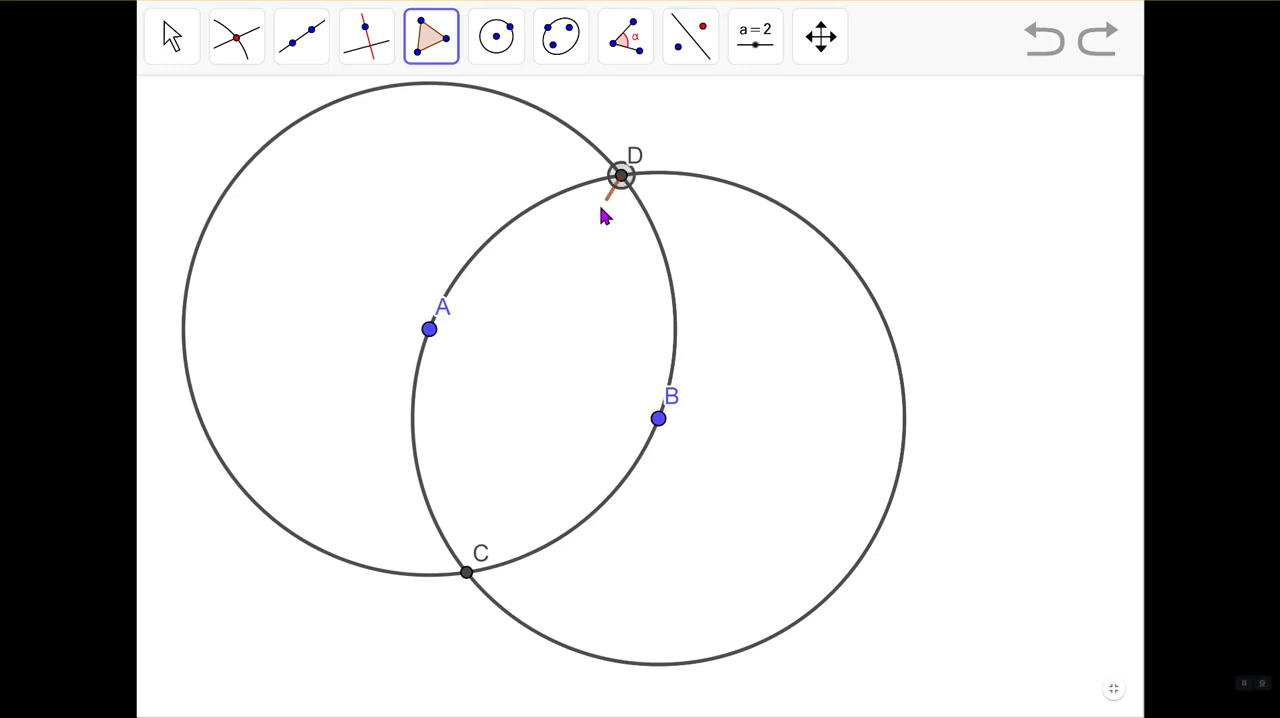
pyautogui.click(429, 329)
pyautogui.click(467, 574)
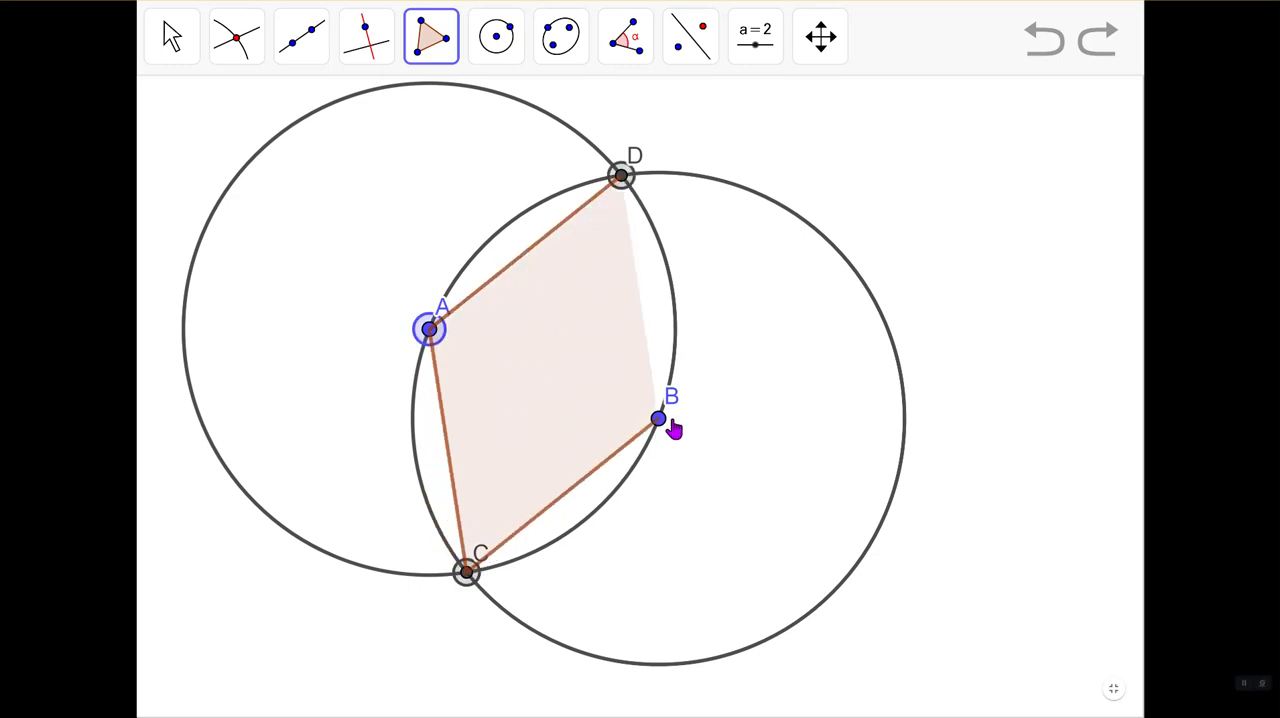
pyautogui.click(668, 422)
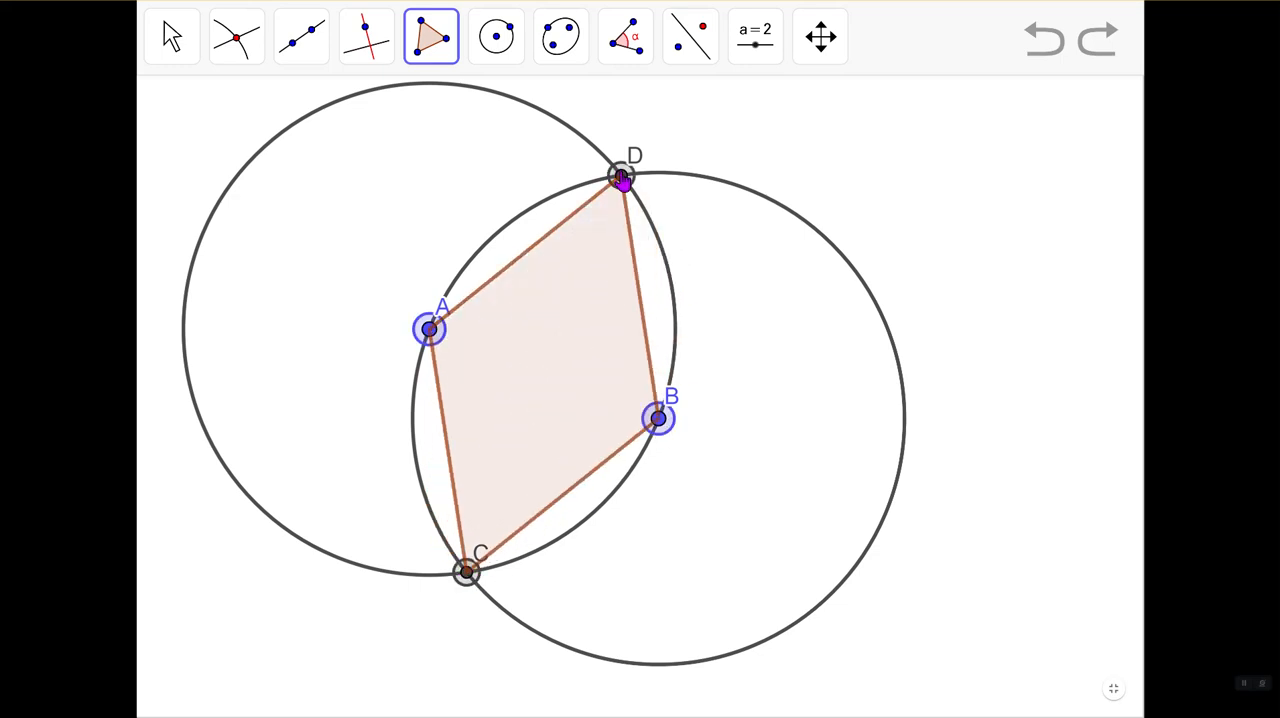
pyautogui.click(621, 177)
pyautogui.click(176, 40)
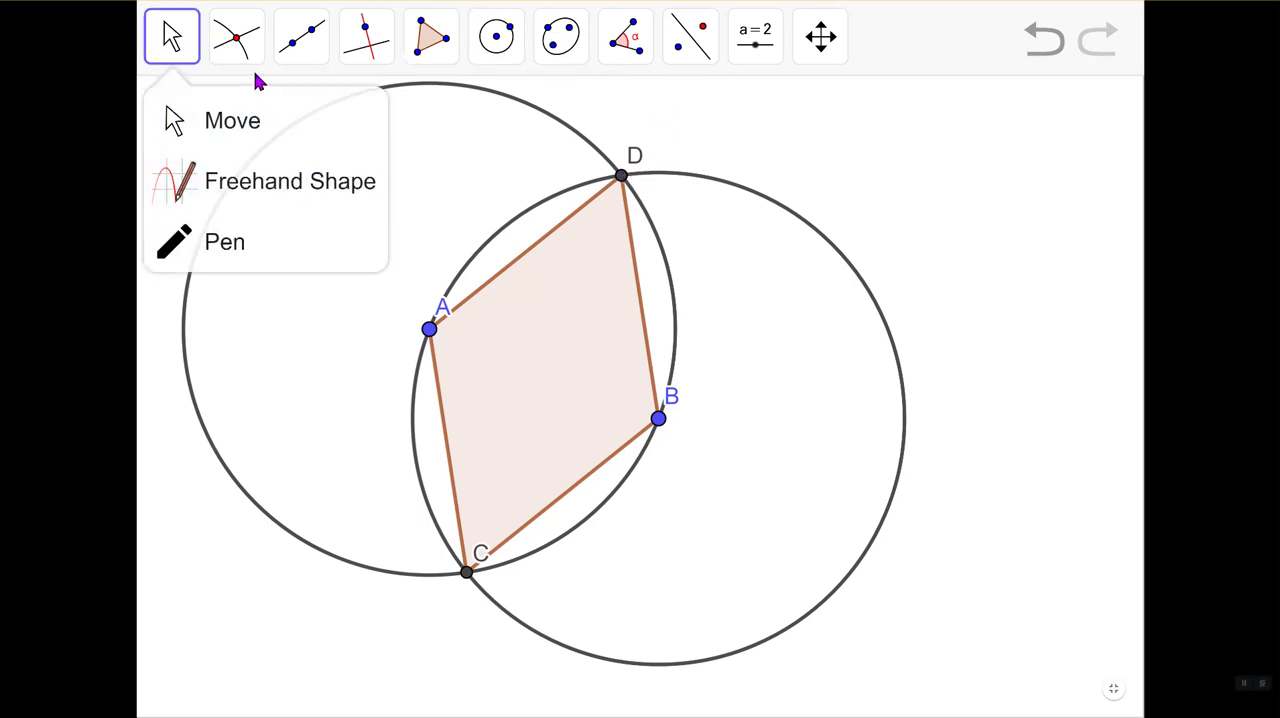
pyautogui.moveTo(240, 68)
pyautogui.moveTo(428, 40)
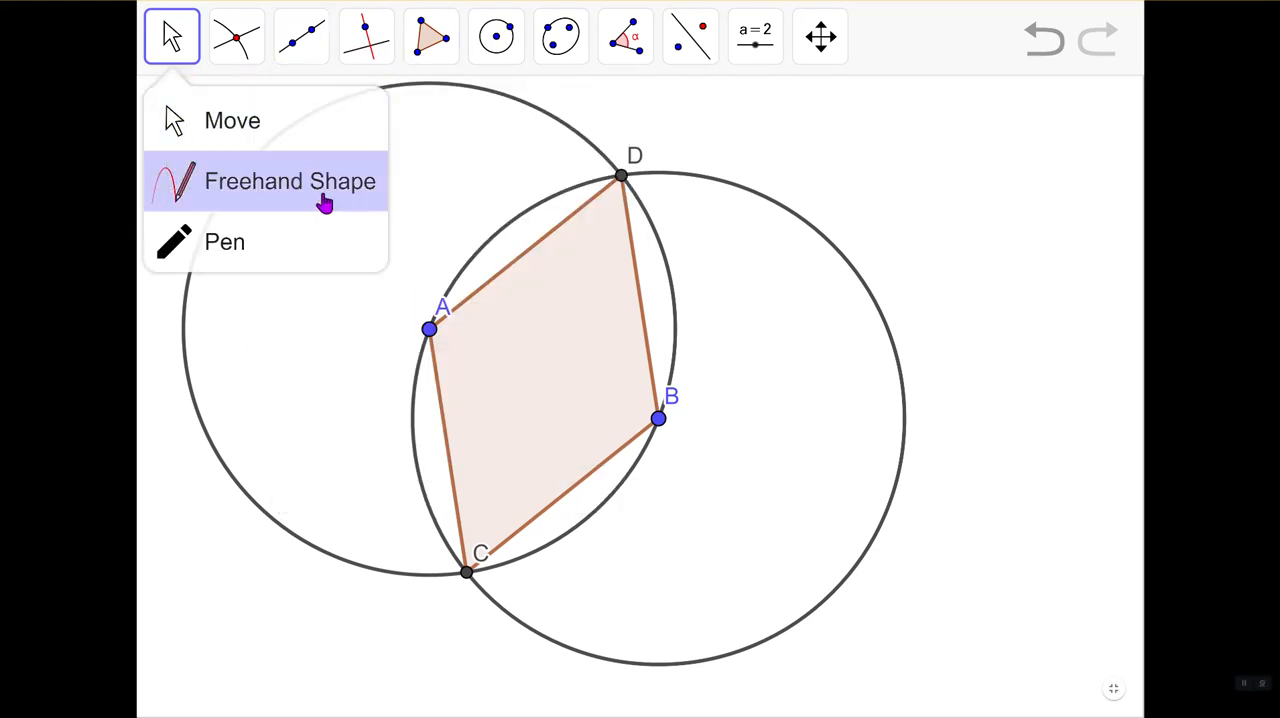
pyautogui.click(175, 60)
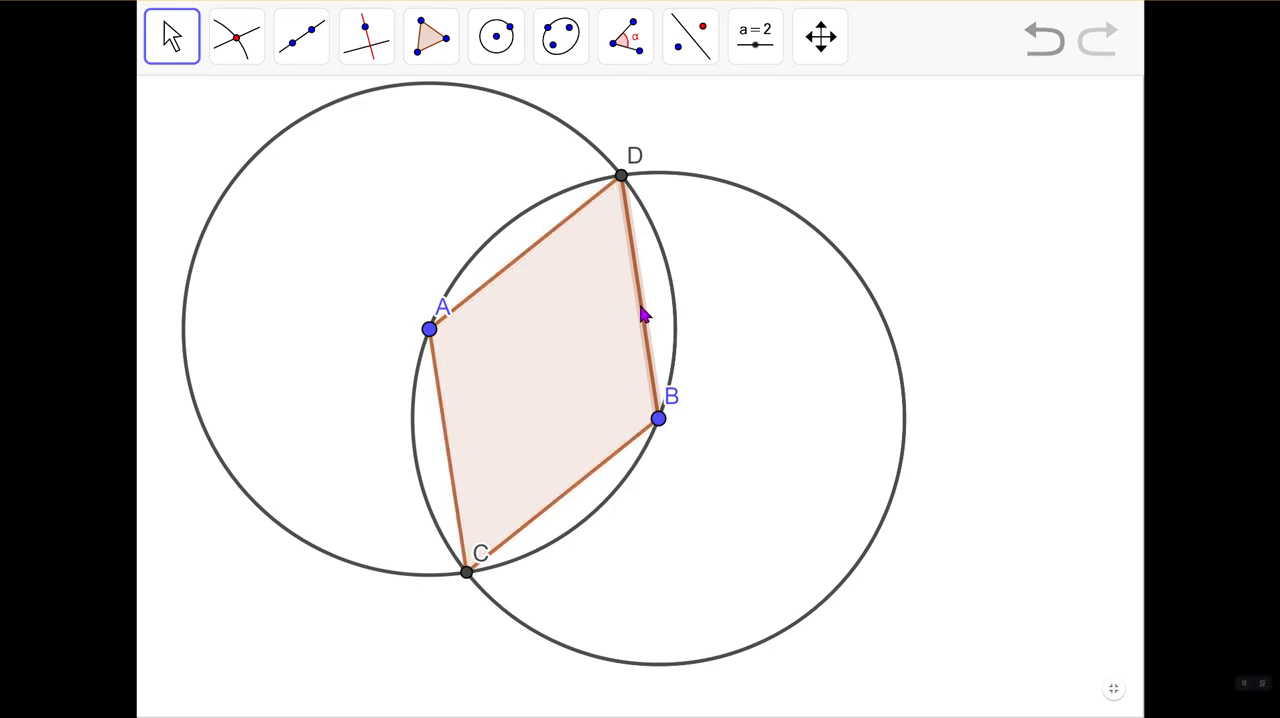
pyautogui.click(820, 38)
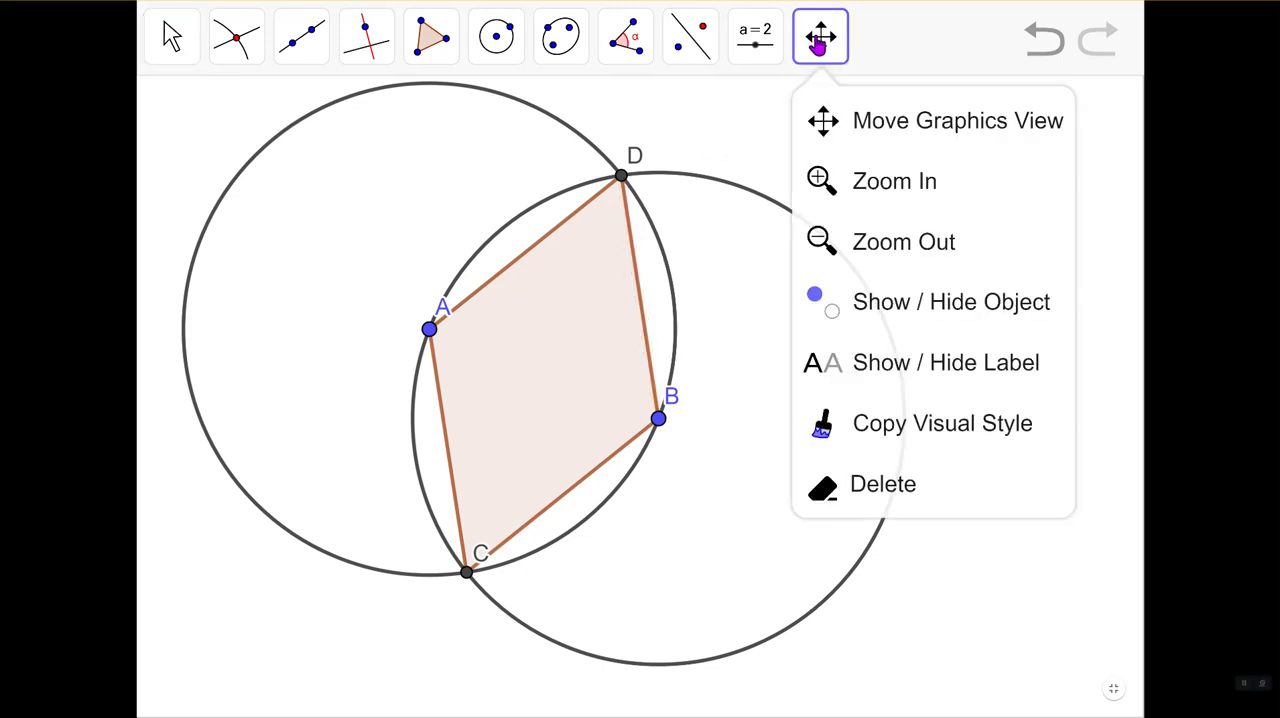
pyautogui.click(930, 420)
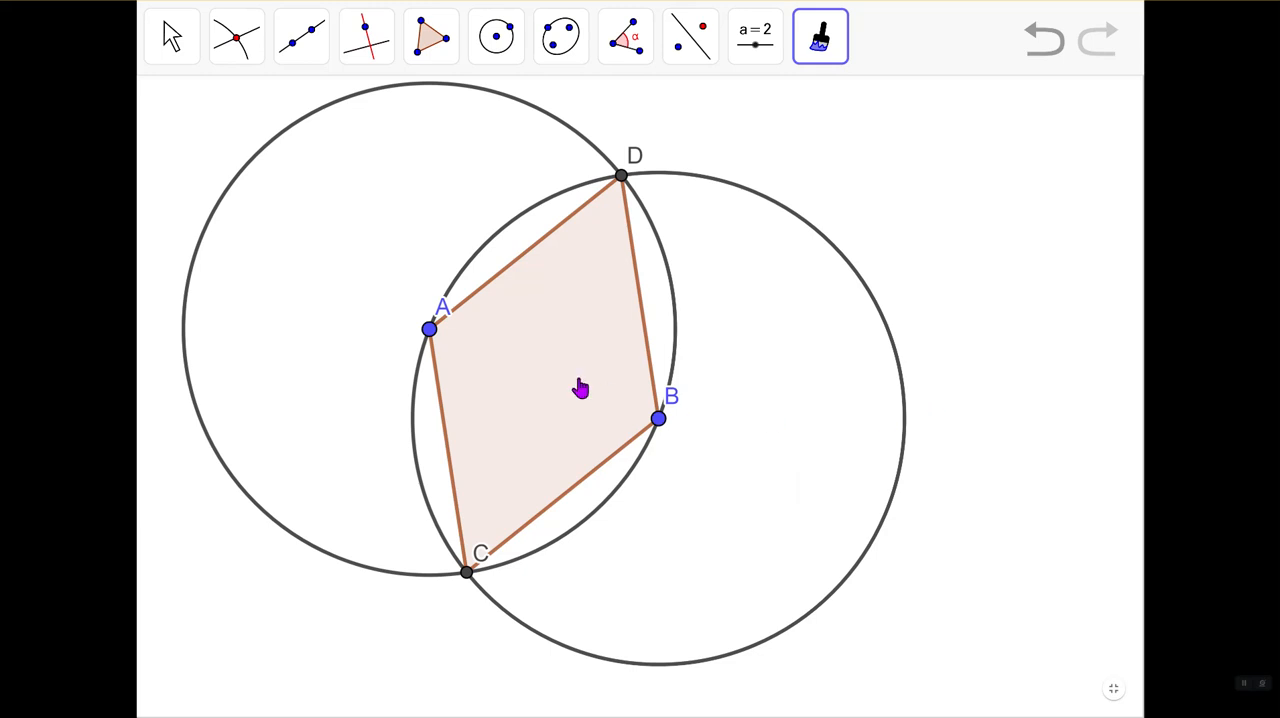
pyautogui.click(832, 36)
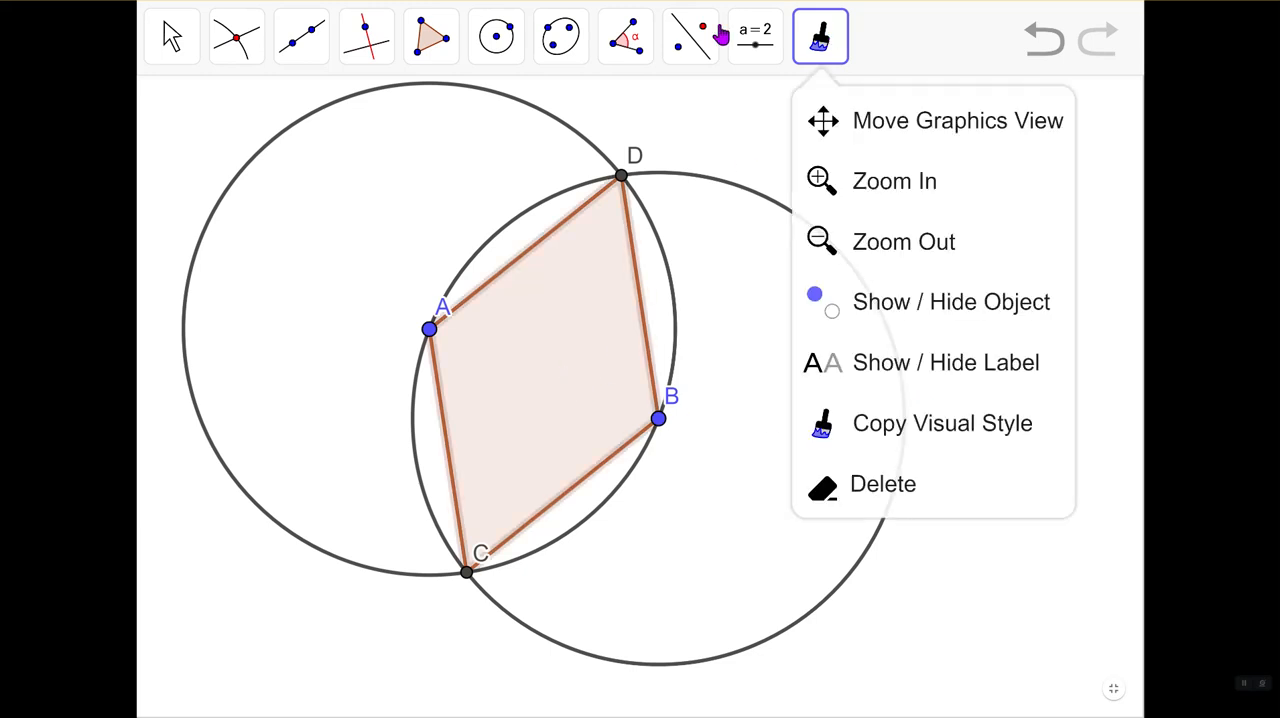
# - Move point B down to almost directly below point A, reshaping the circles and the polygon
pyautogui.click(152, 52)
pyautogui.click(178, 50)
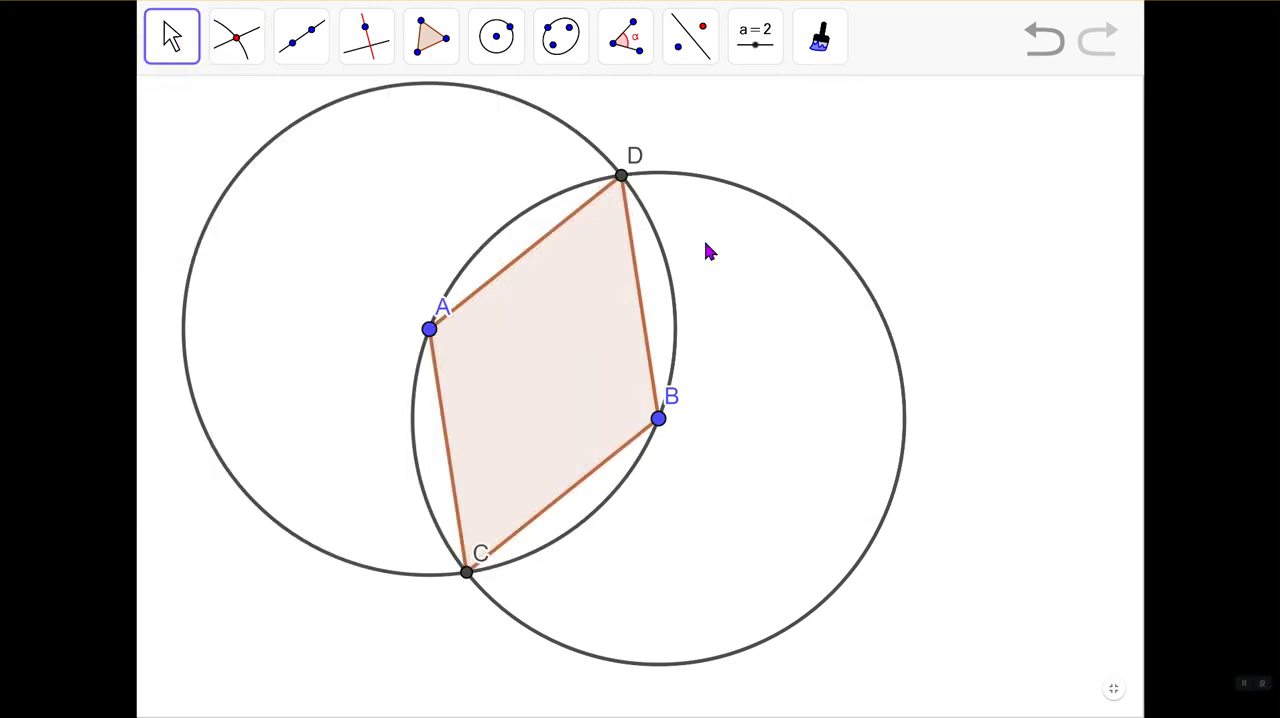
pyautogui.moveTo(659, 421); pyautogui.dragTo(490, 606)
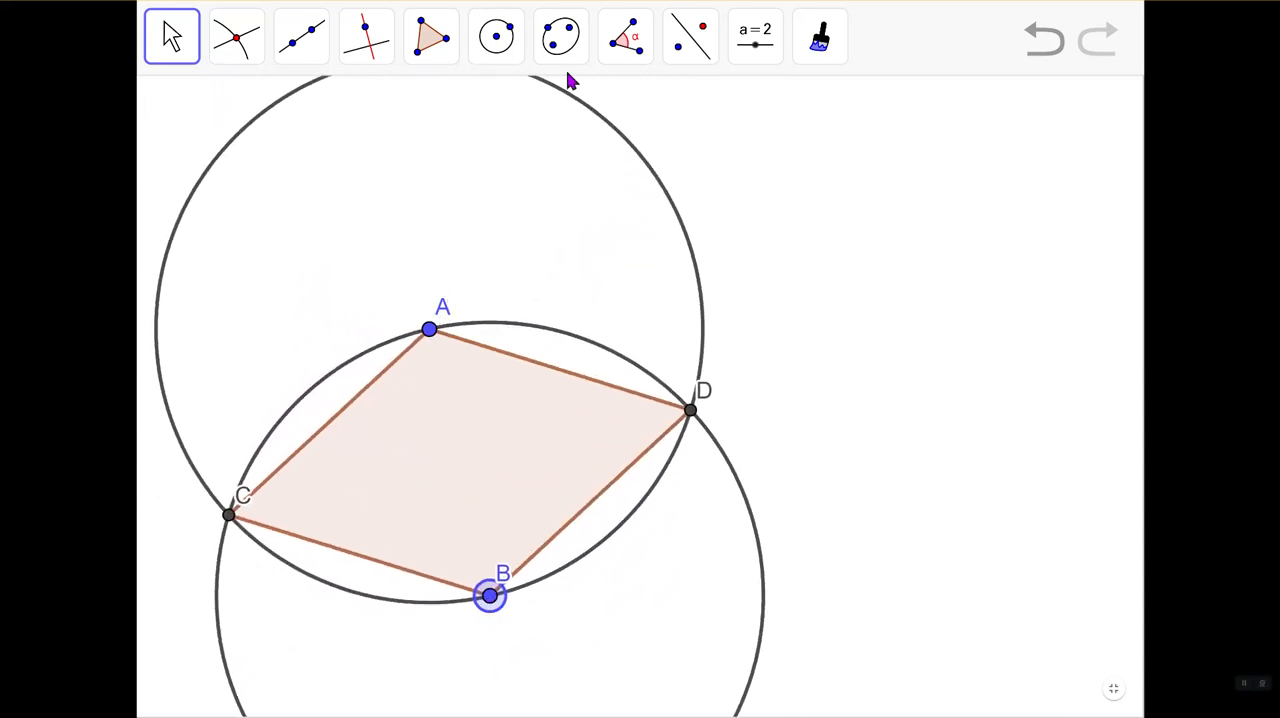
# - Draw the diagonal of the rhombus as a segment from point D to point C
pyautogui.click(313, 57)
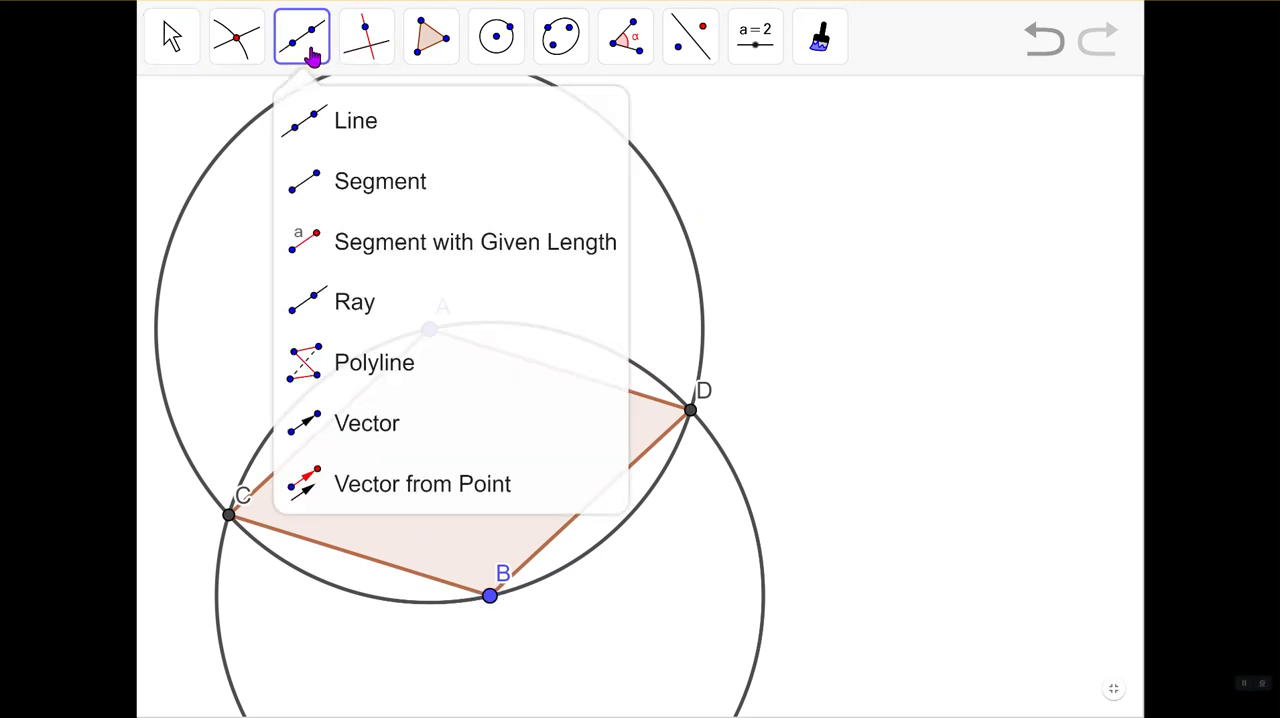
pyautogui.click(378, 188)
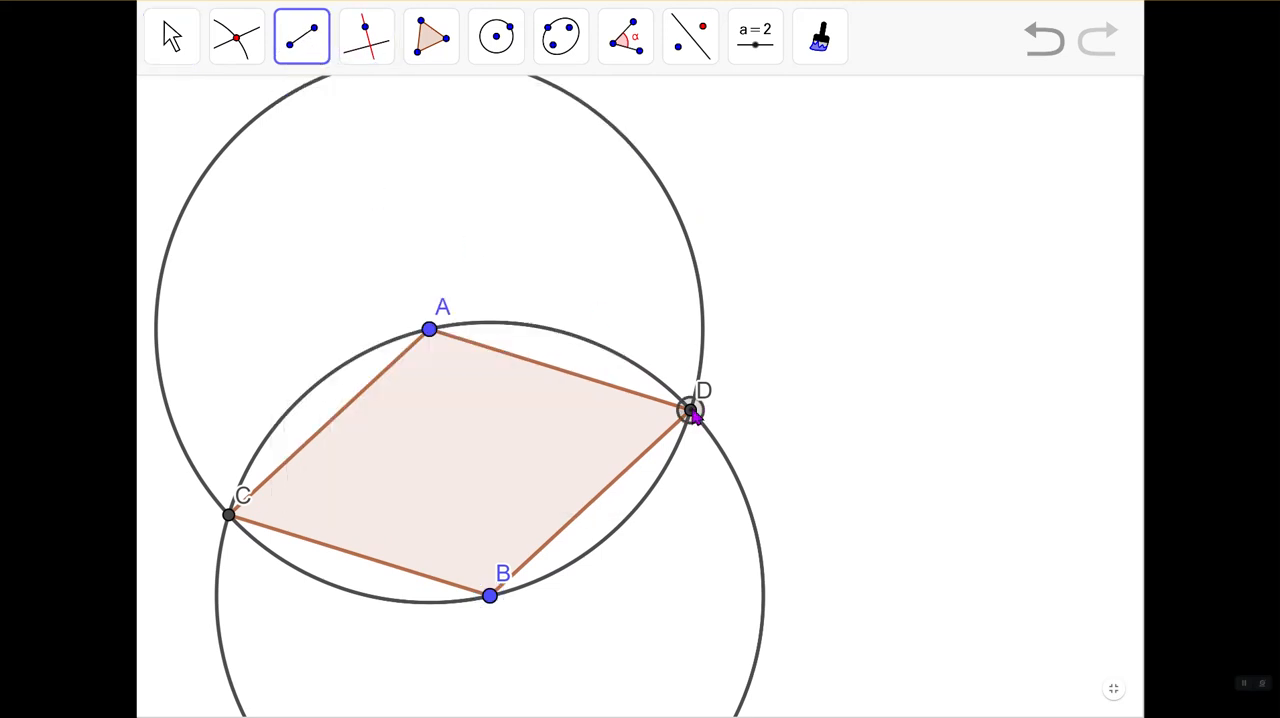
pyautogui.click(692, 413)
pyautogui.click(232, 521)
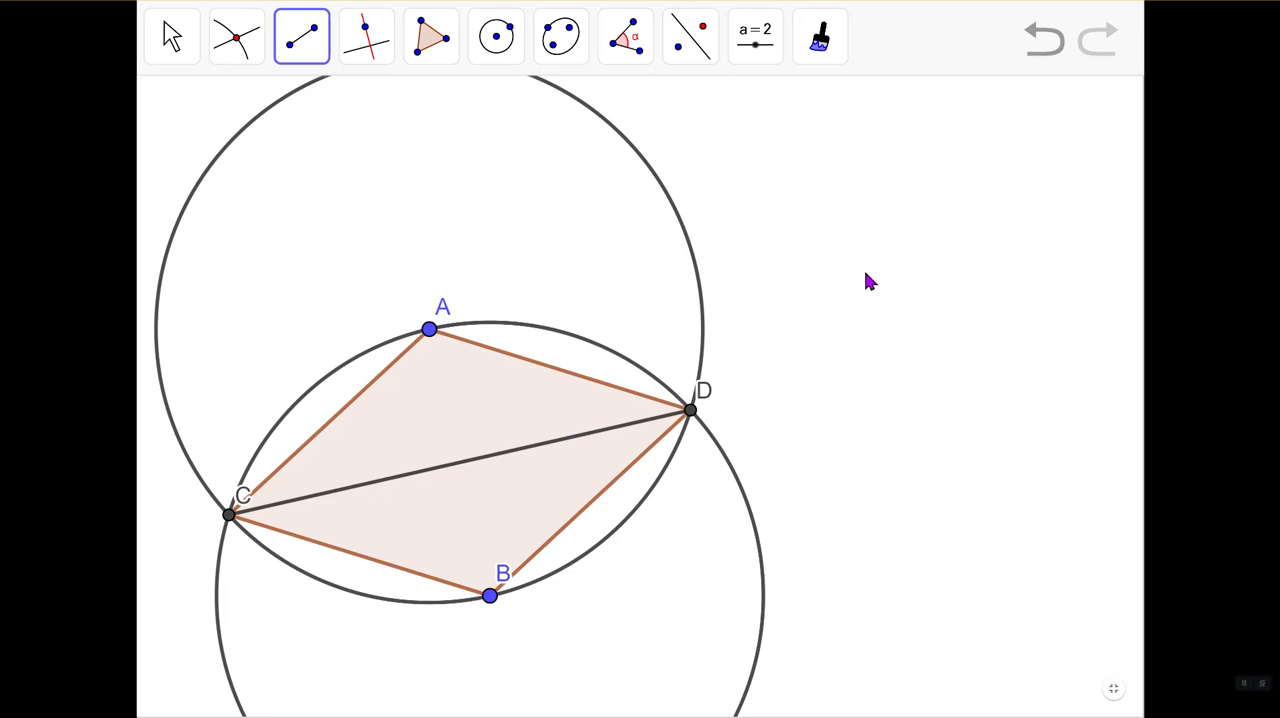
# - Try the Angle tool on two sets of three new points placed in the empty area beside the circles
pyautogui.click(622, 40)
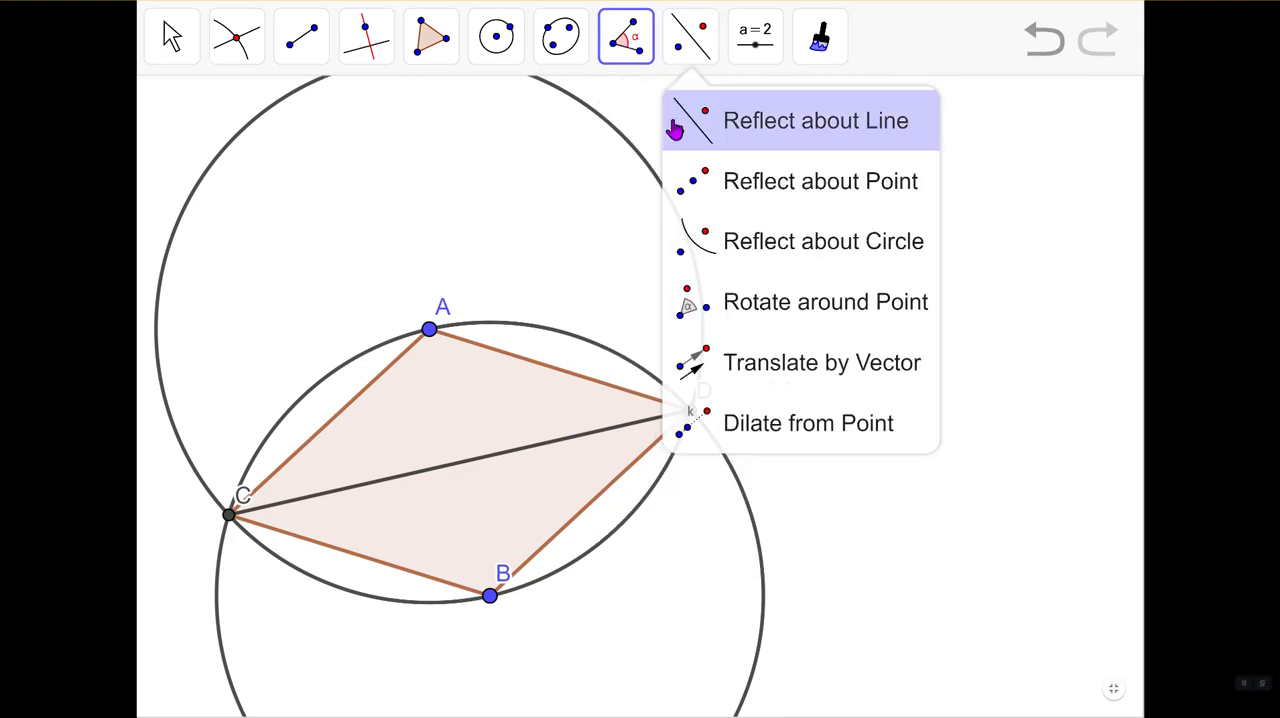
pyautogui.click(638, 124)
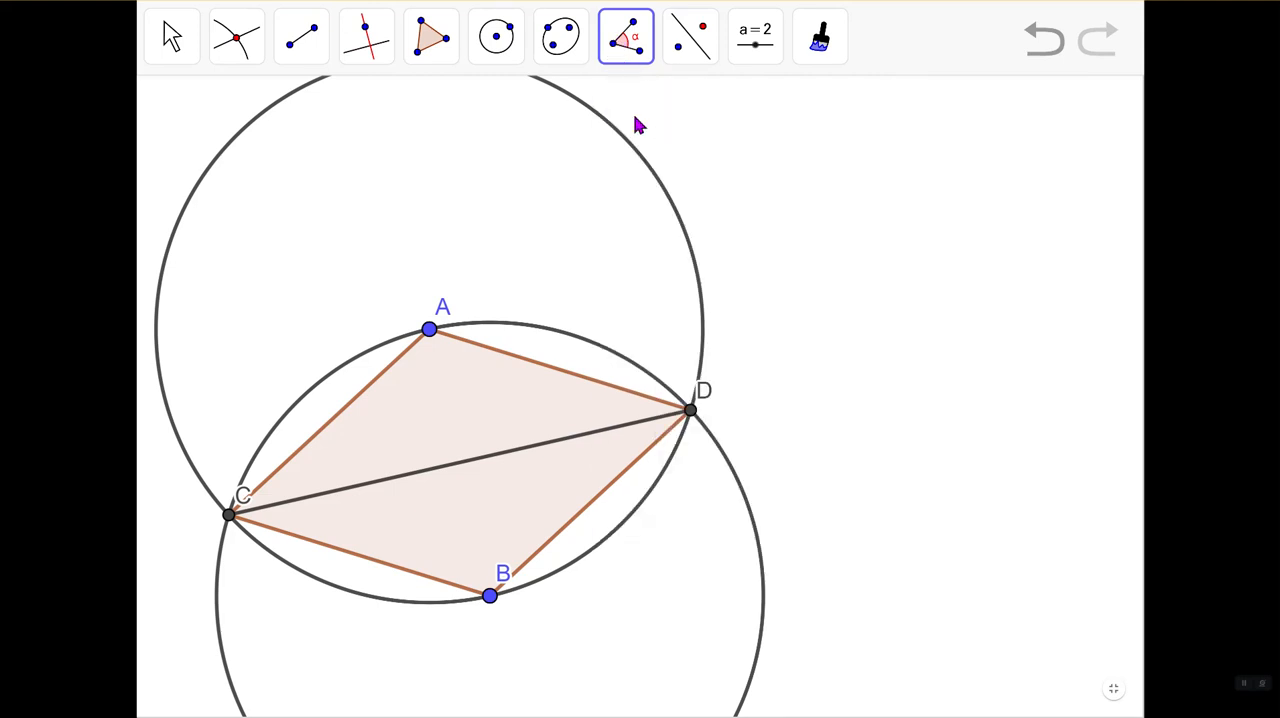
pyautogui.click(795, 342)
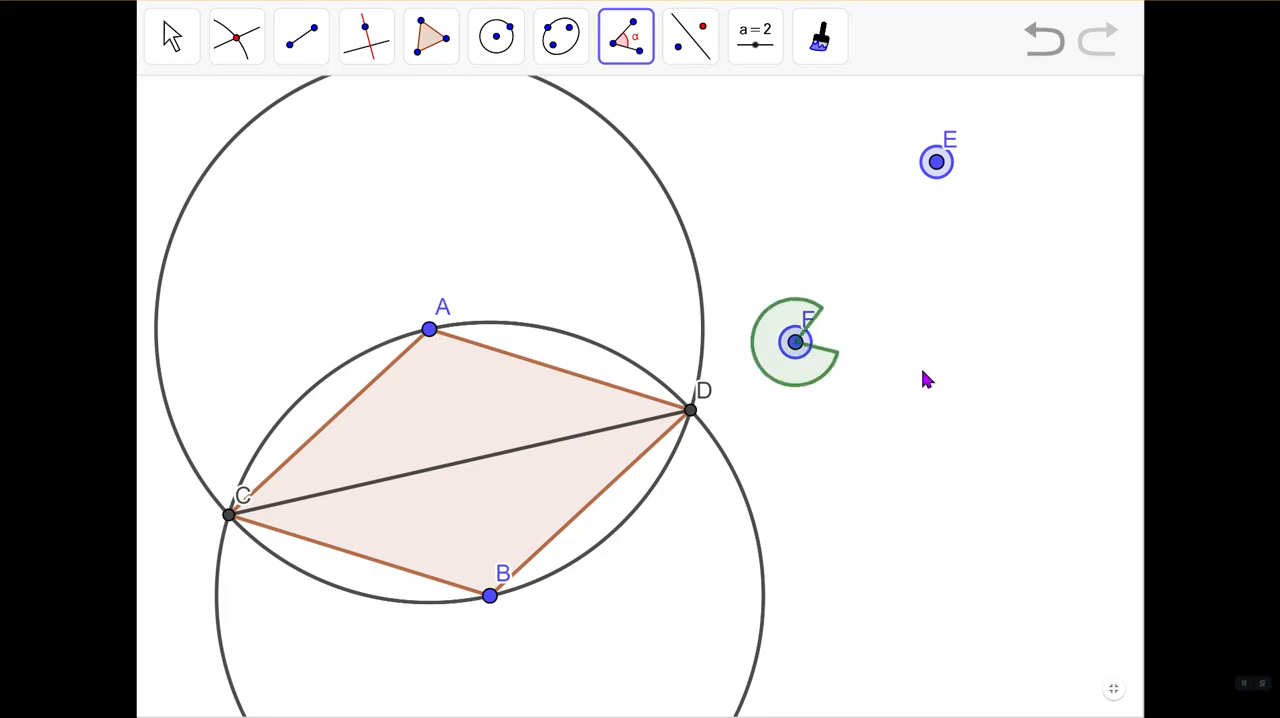
pyautogui.click(1073, 409)
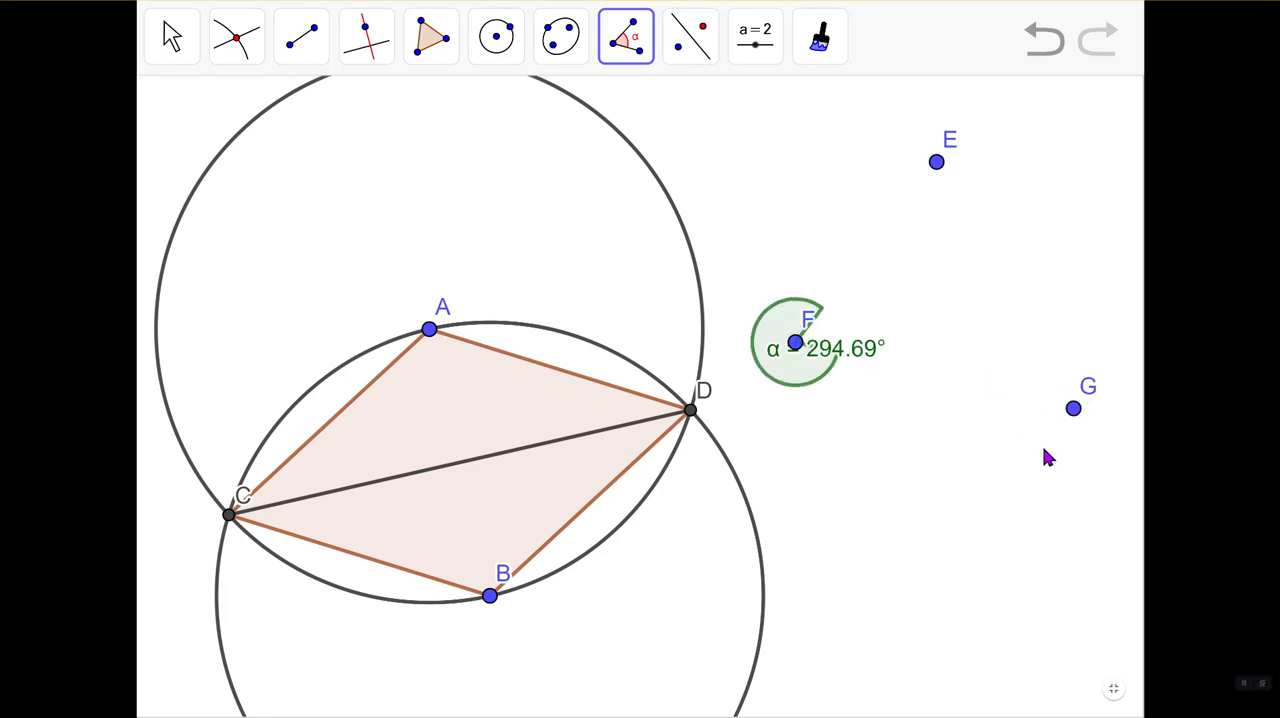
pyautogui.click(923, 493)
pyautogui.click(1117, 561)
pyautogui.click(951, 672)
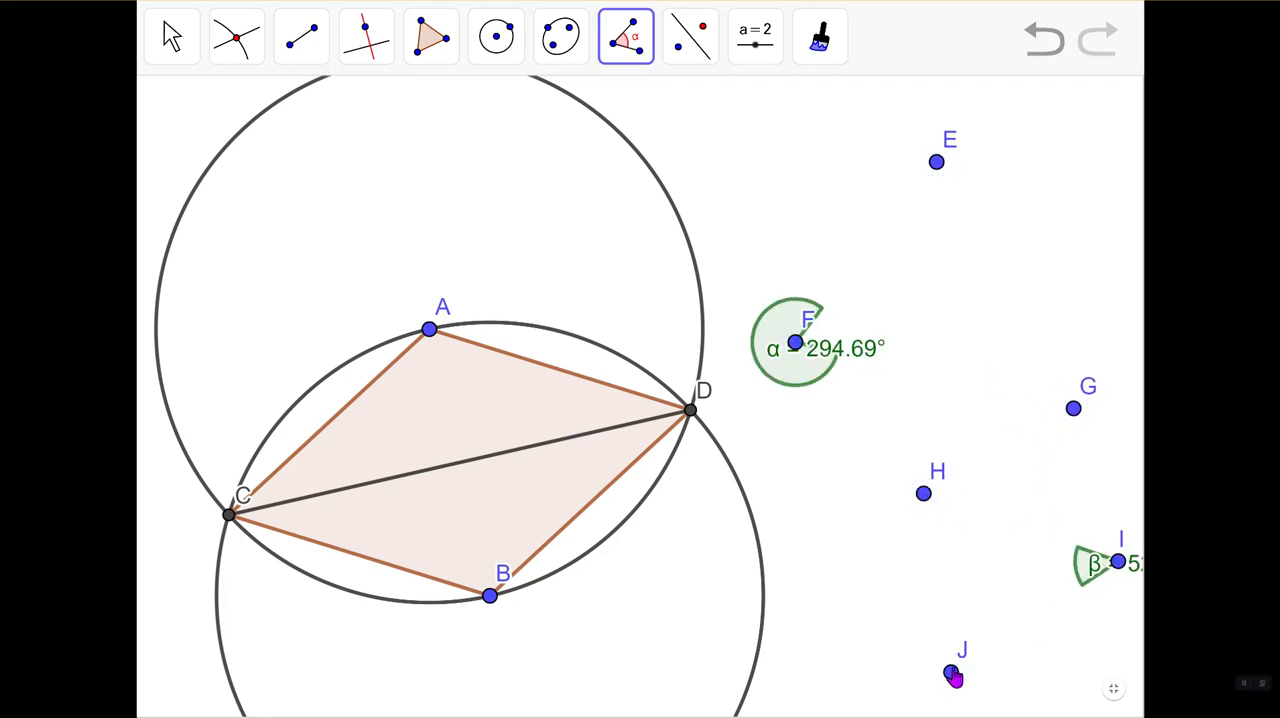
# - Undo the two angles and their points, the diagonal from D to C and the last move of point B
pyautogui.click(1046, 54)
pyautogui.click(1046, 54)
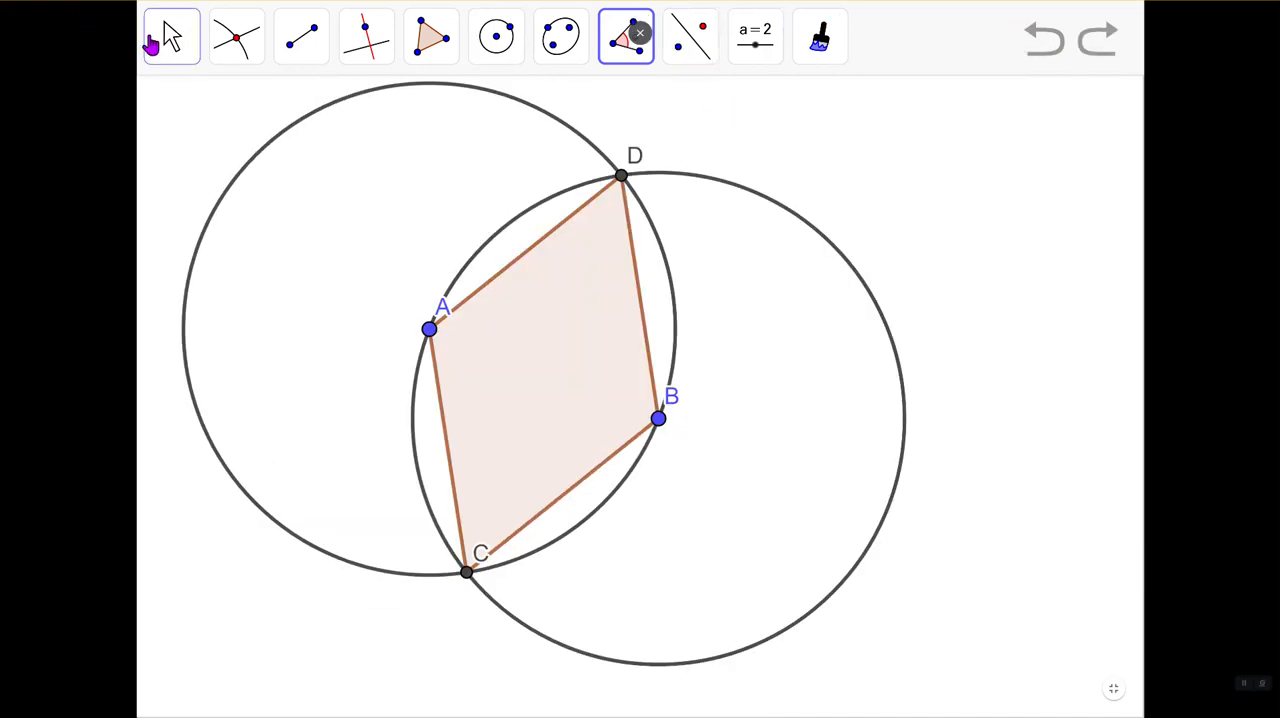
pyautogui.click(621, 50)
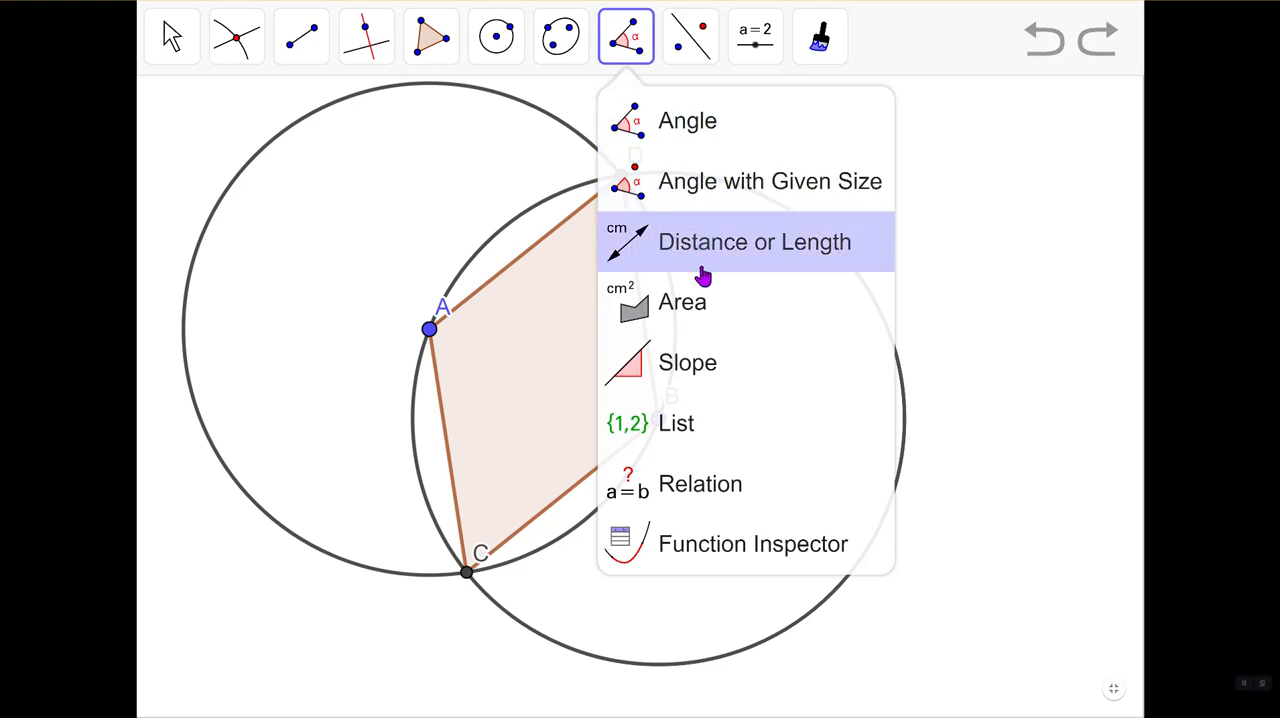
# - Draw two rays from one shared new vertex in the empty area beside the circles, forming an acute angle, and leave full-screen view
pyautogui.click(302, 44)
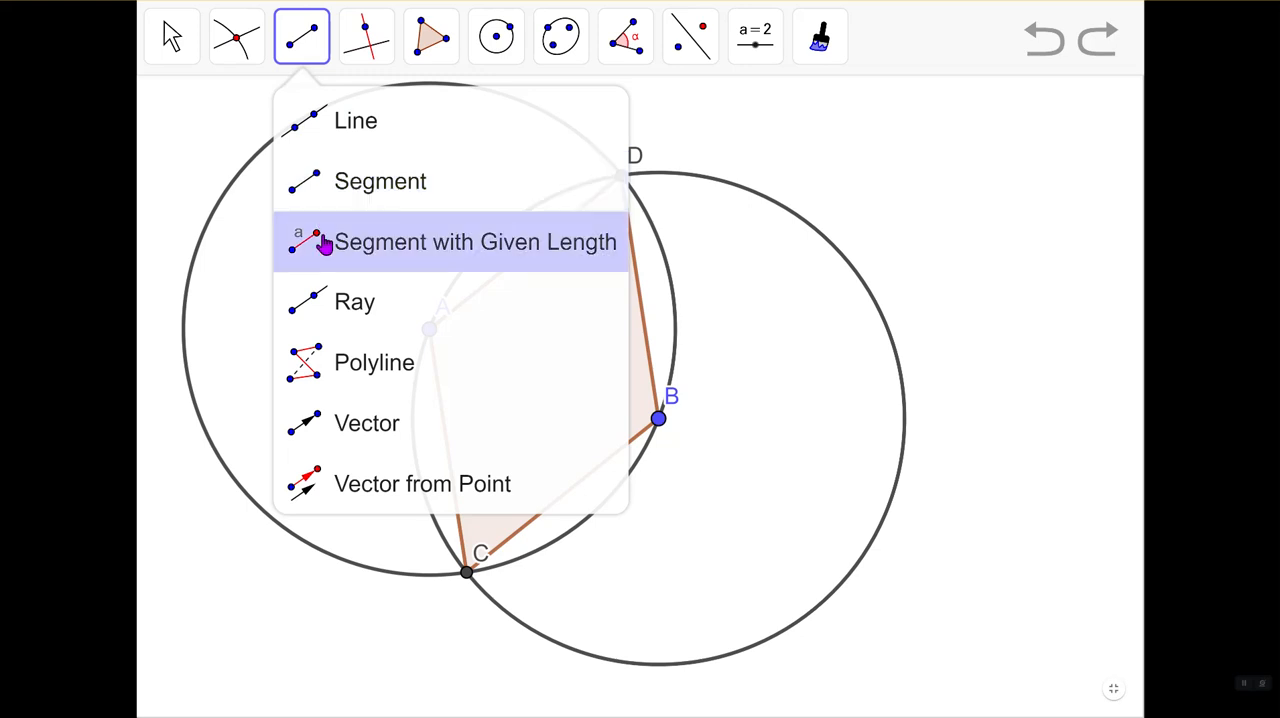
pyautogui.click(327, 314)
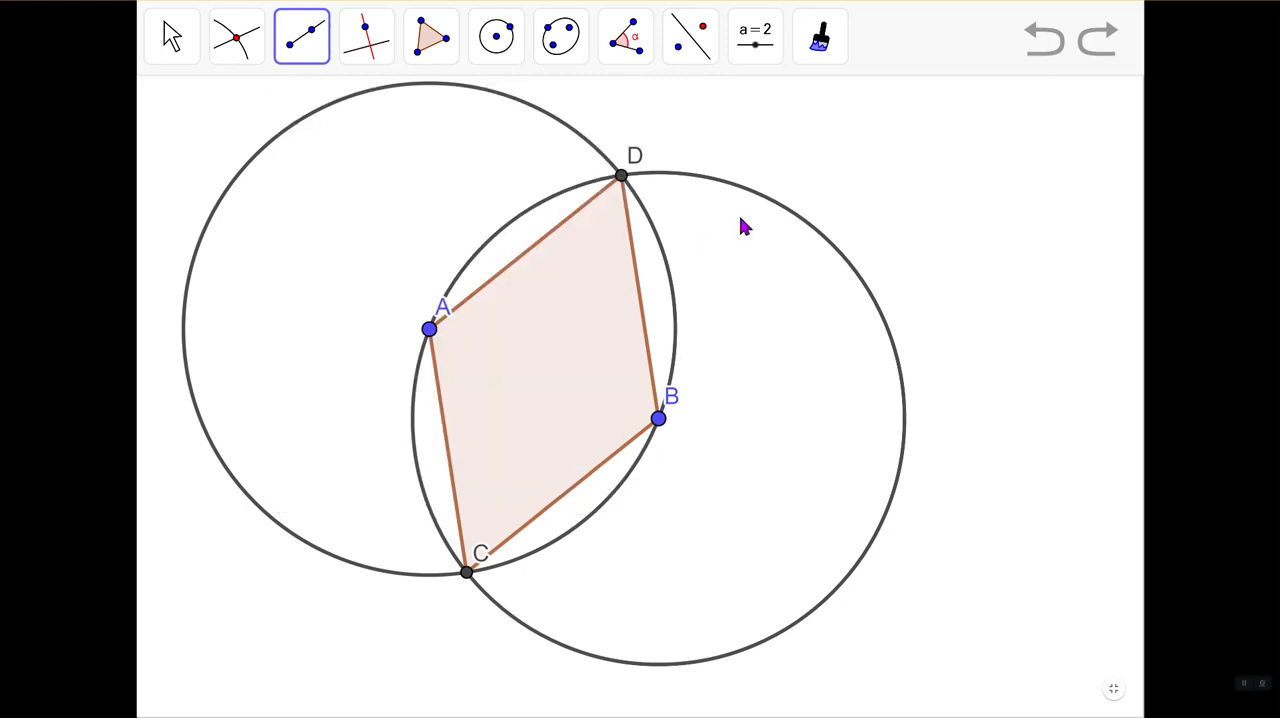
pyautogui.click(871, 150)
pyautogui.click(1036, 146)
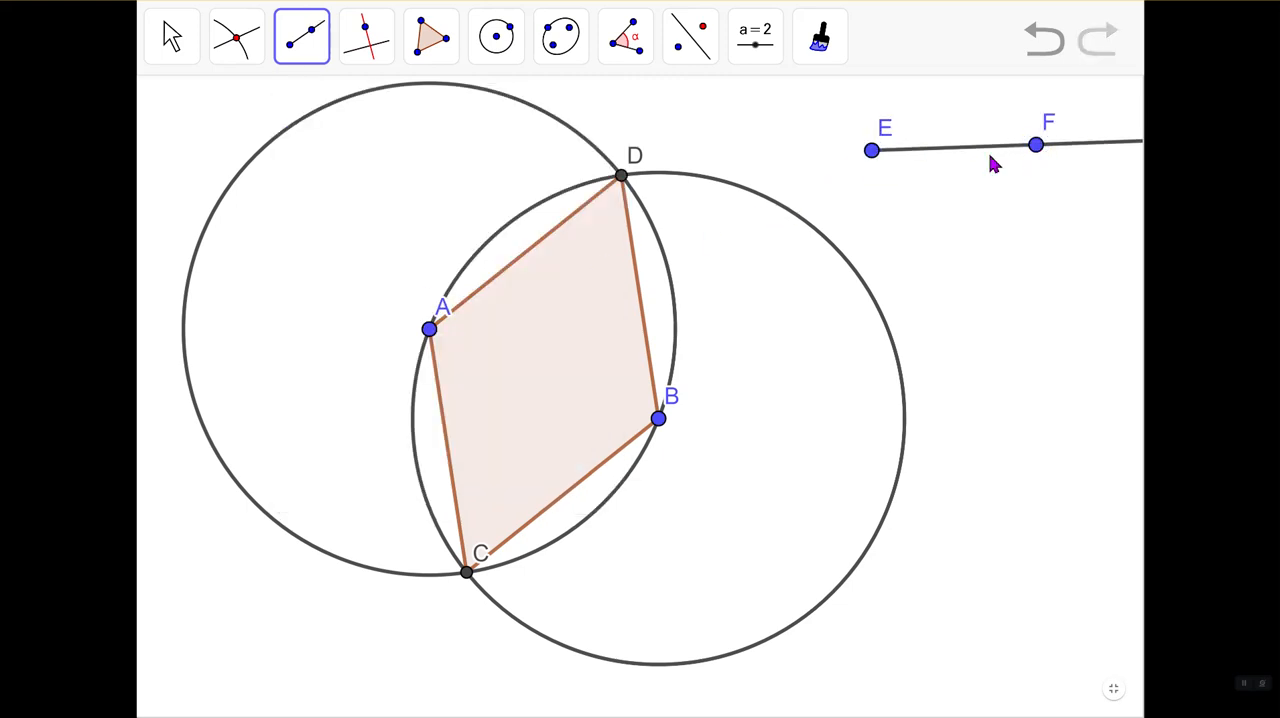
pyautogui.click(873, 152)
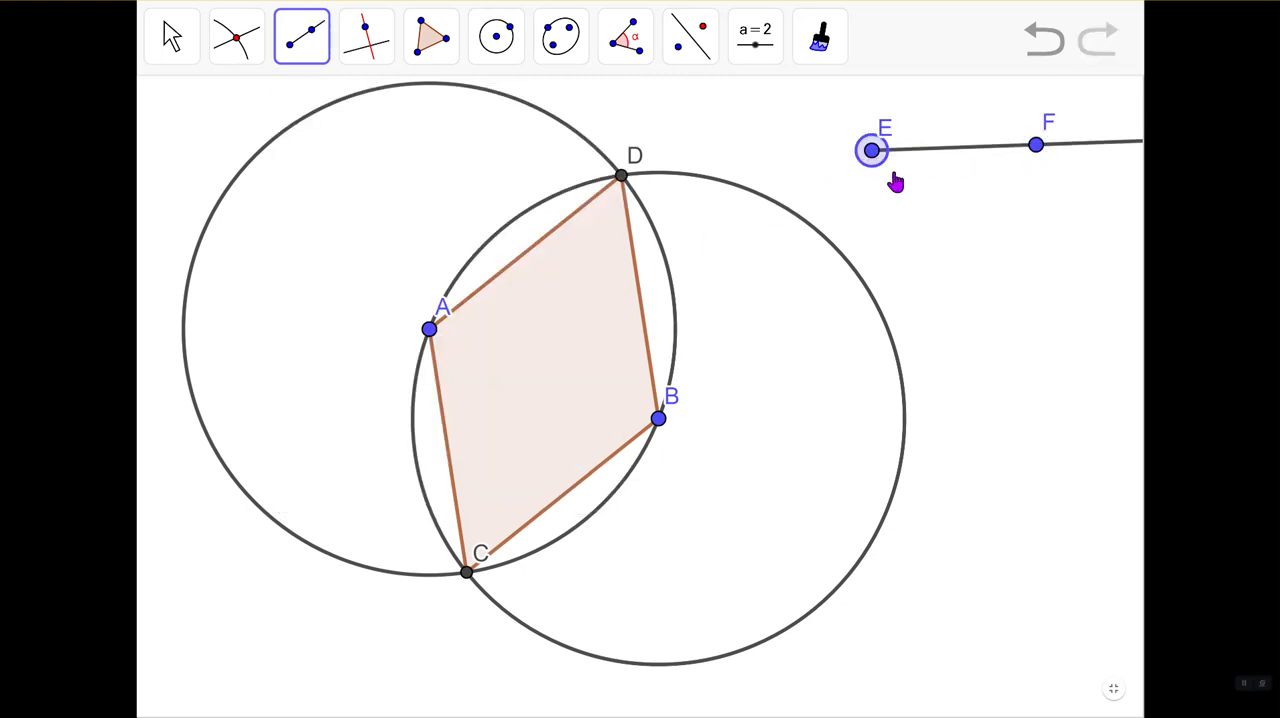
pyautogui.click(951, 271)
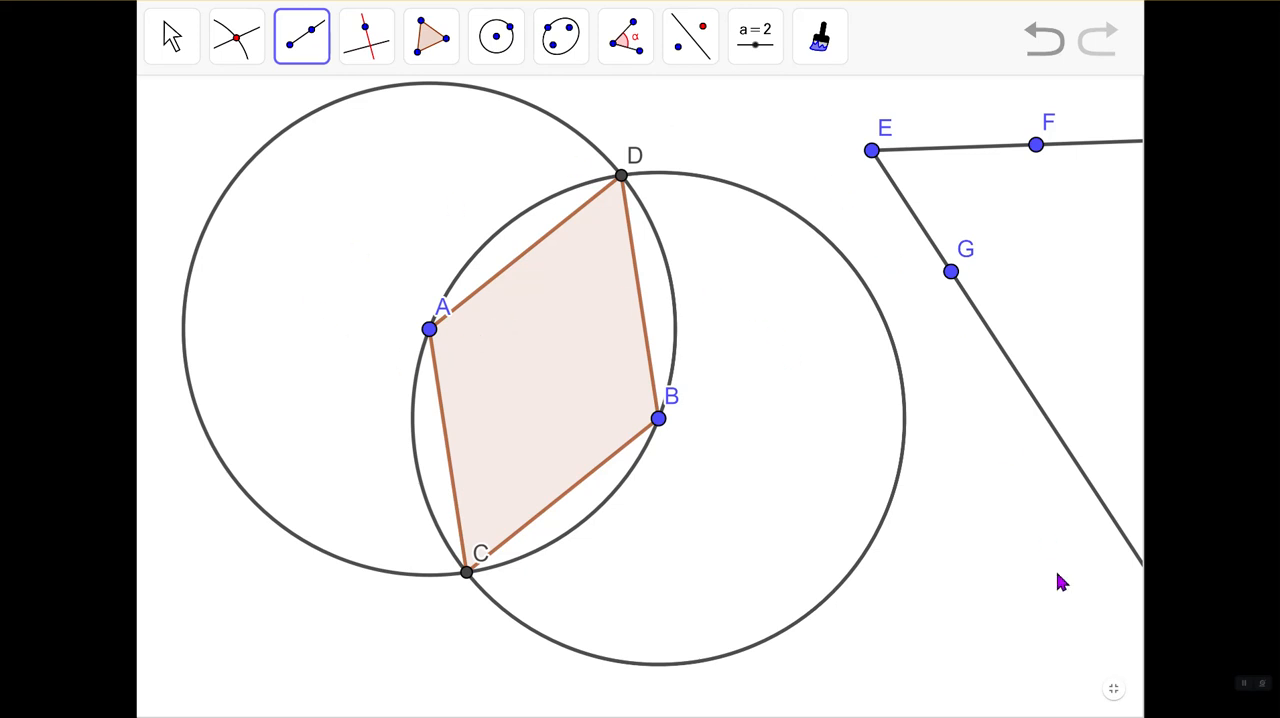
pyautogui.click(1113, 697)
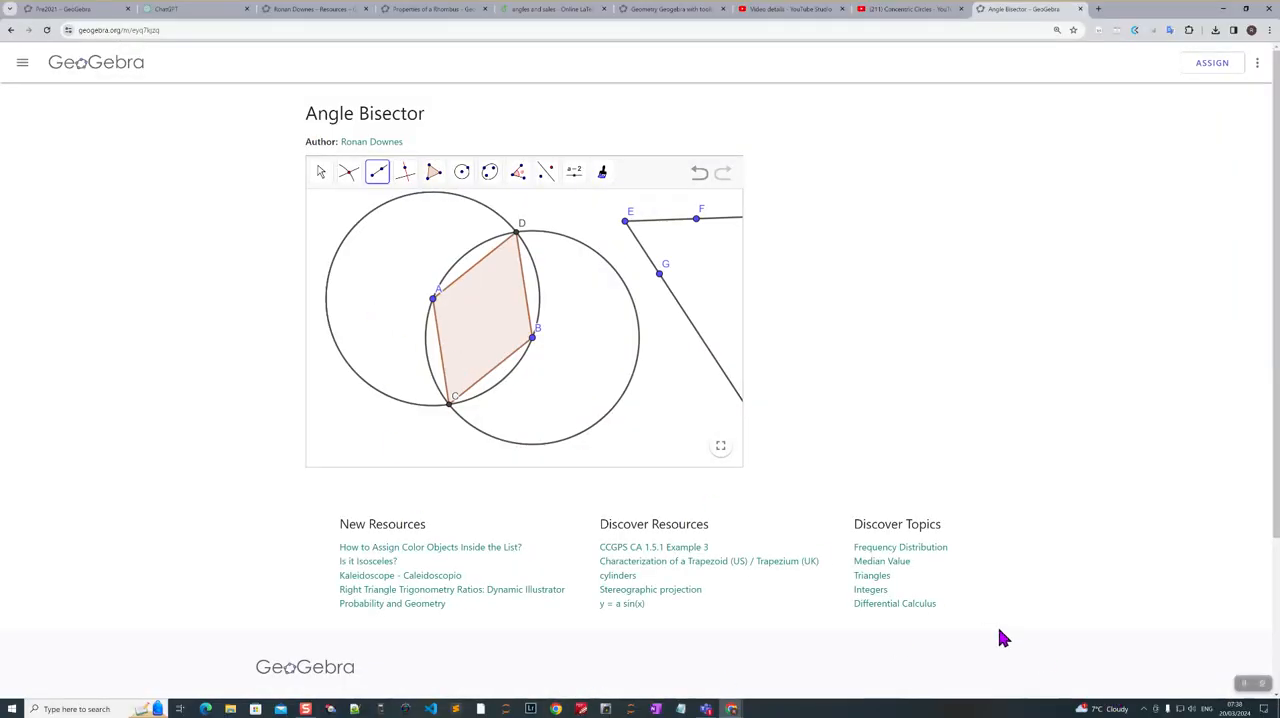